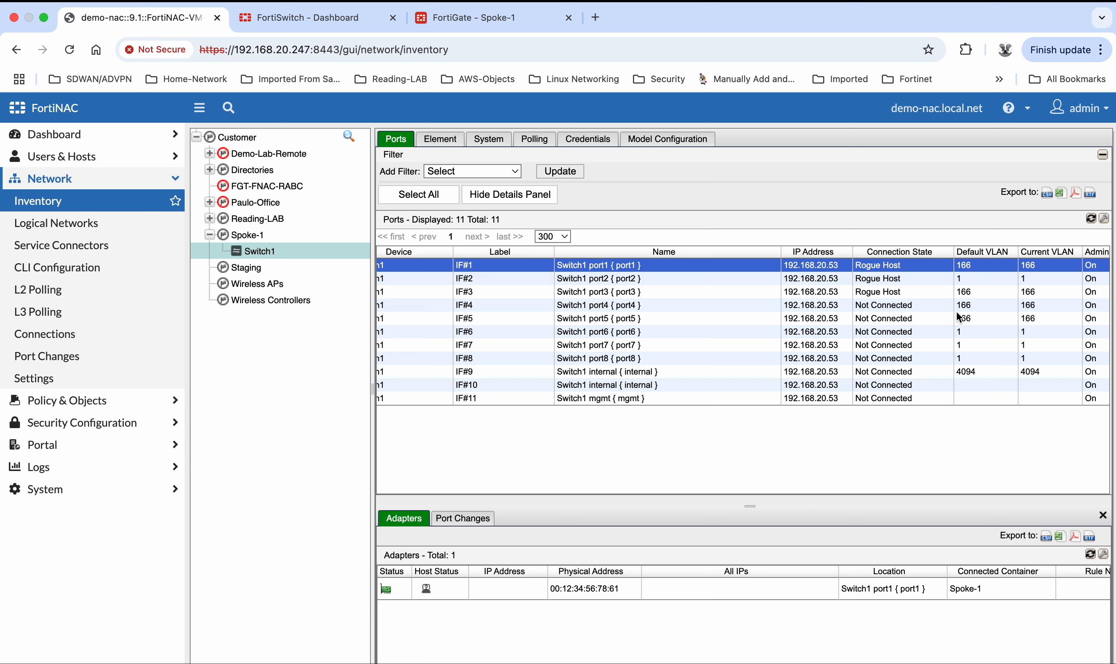
Switch to the Windows endpoint desktop, bring FortiClient's malware protection view forward, and check the FortiNAC Persistent Agent's messages
scroll(802, 357, "left", 3)
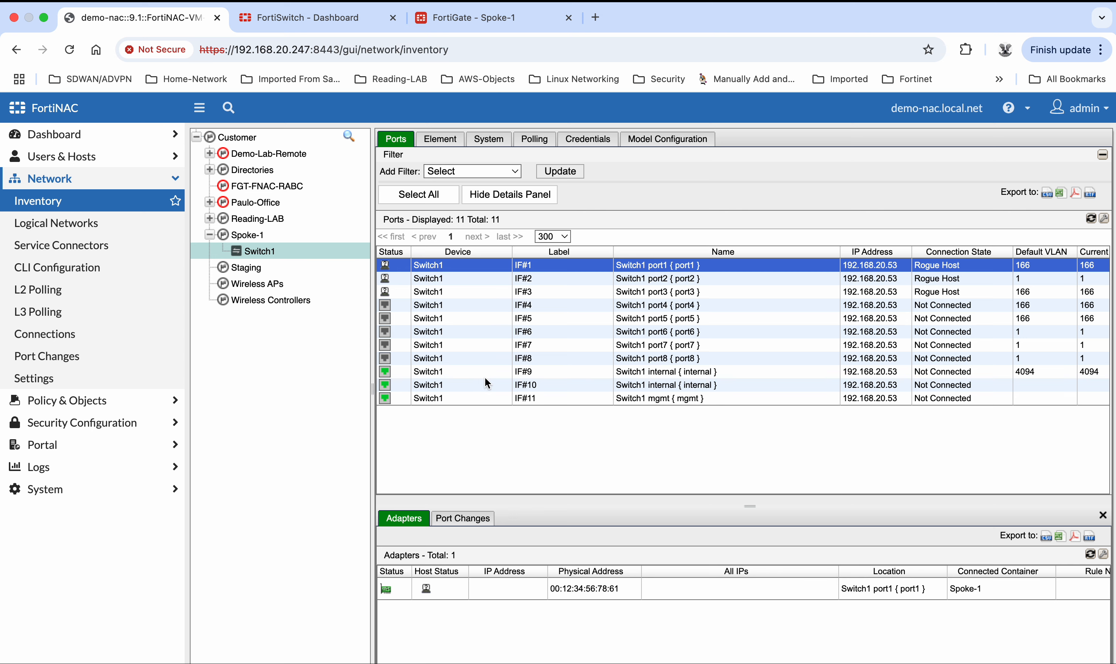
key("ctrl+Right")
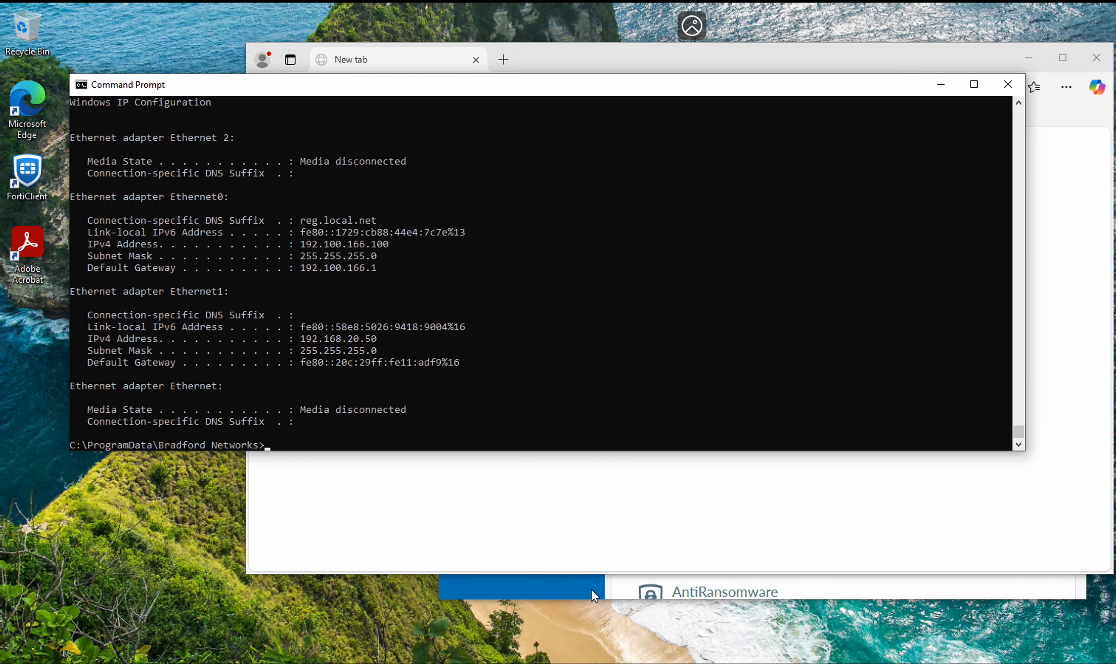
left_click(568, 588)
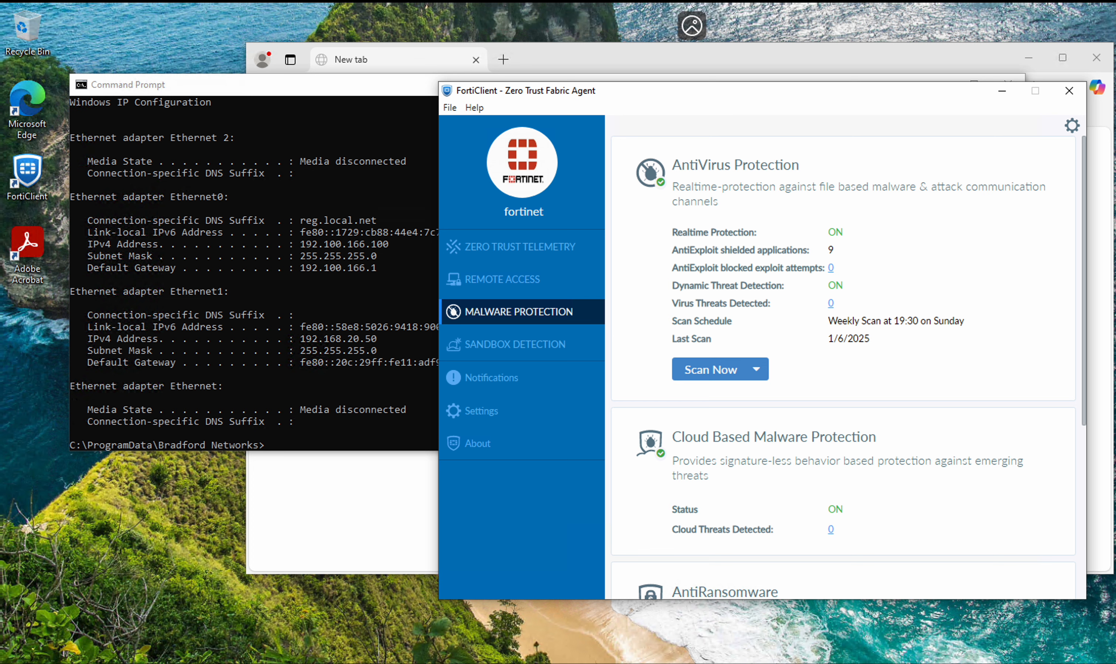
left_click(936, 663)
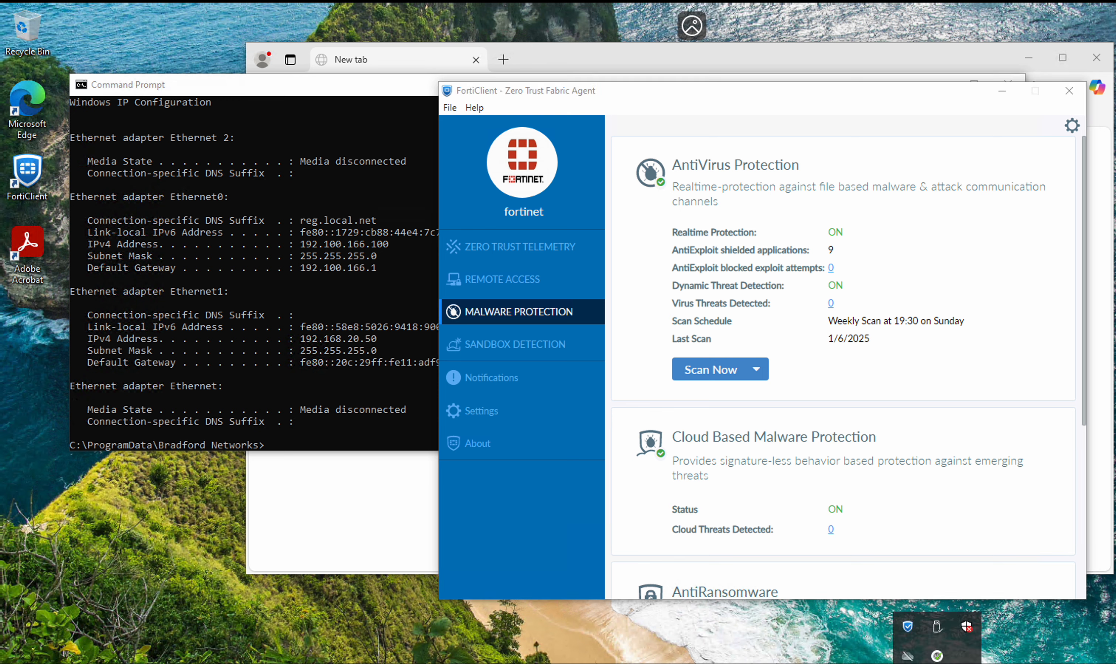
left_click(937, 655)
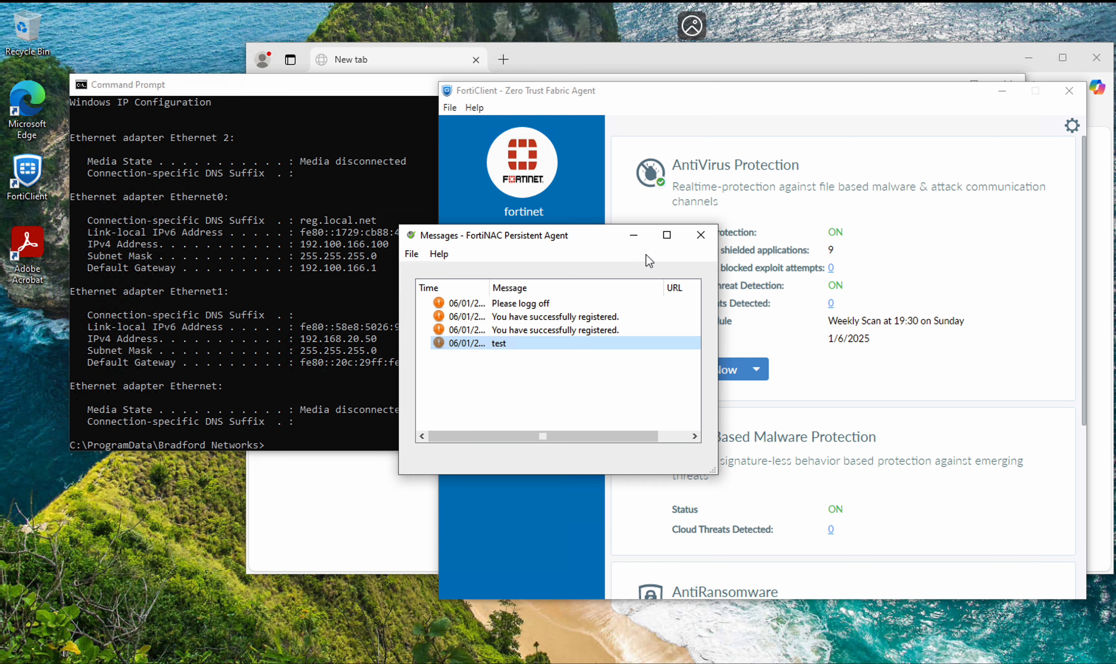
left_click(705, 236)
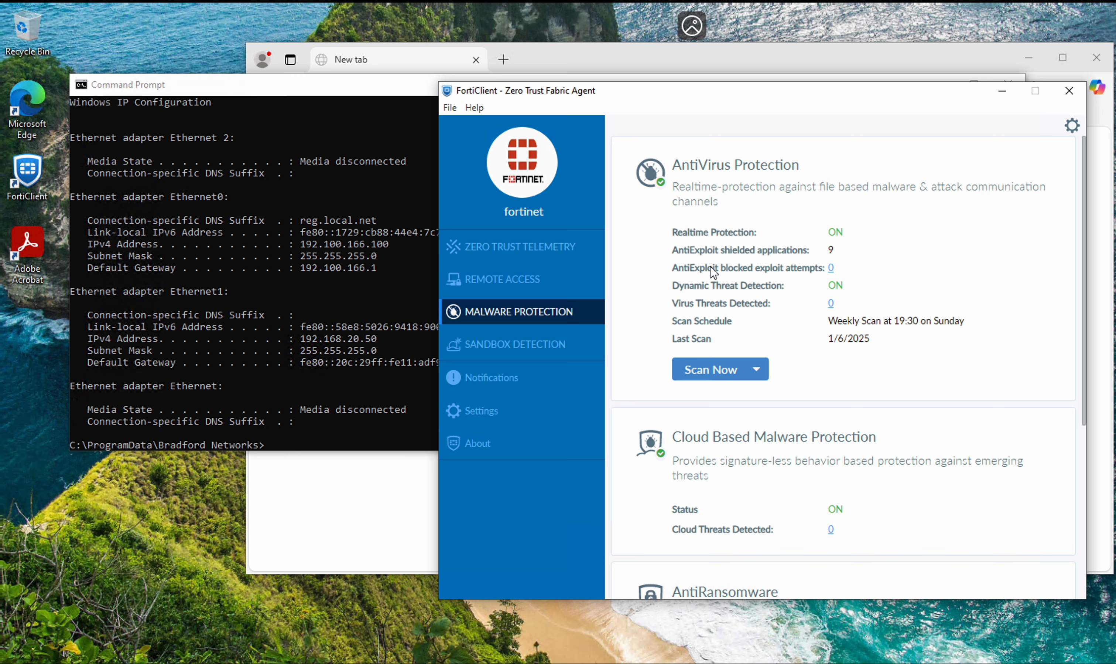
Return to FortiNAC, open Certificate Management under the security configuration, and inspect the Persistent Agent certificate entry
key("ctrl+Left")
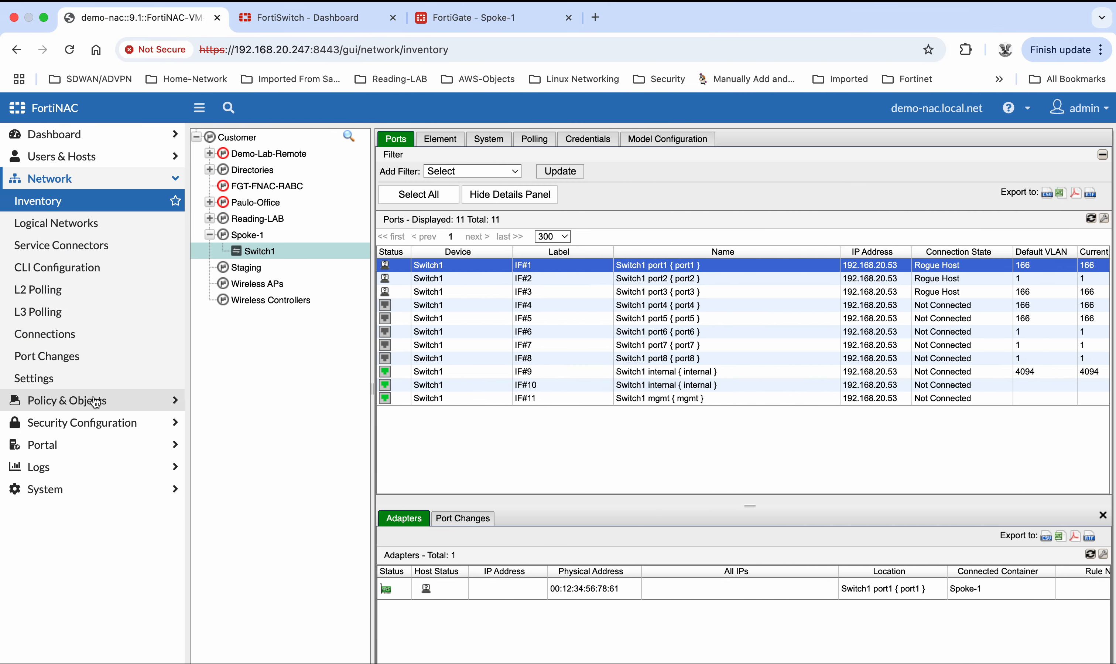
left_click(99, 421)
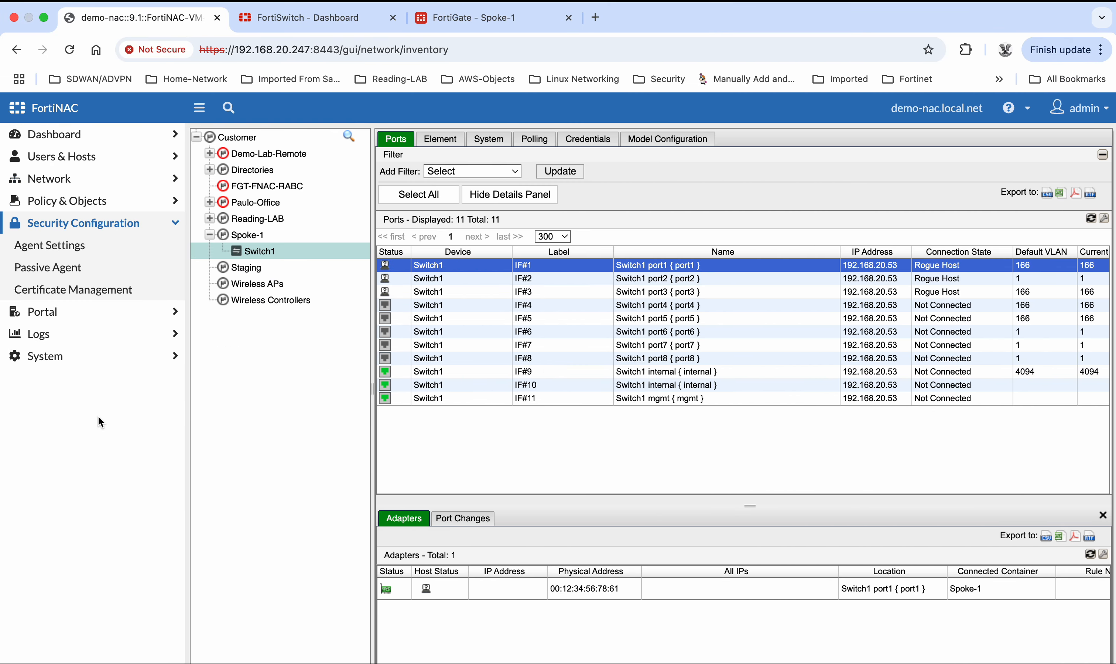
left_click(82, 295)
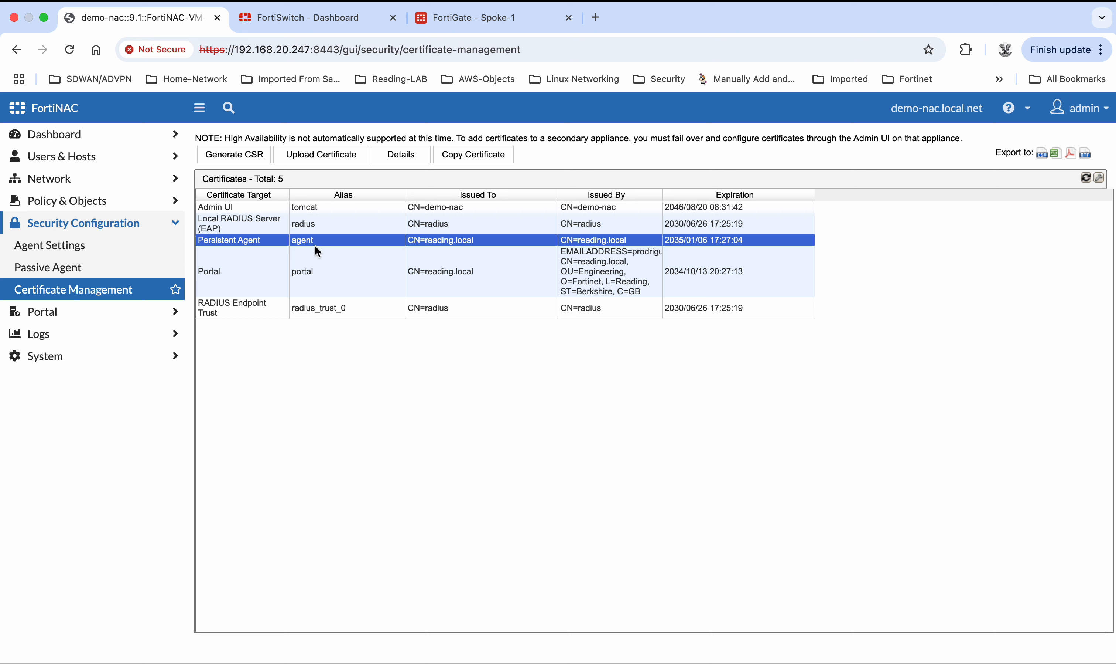
right_click(358, 242)
left_click(334, 244)
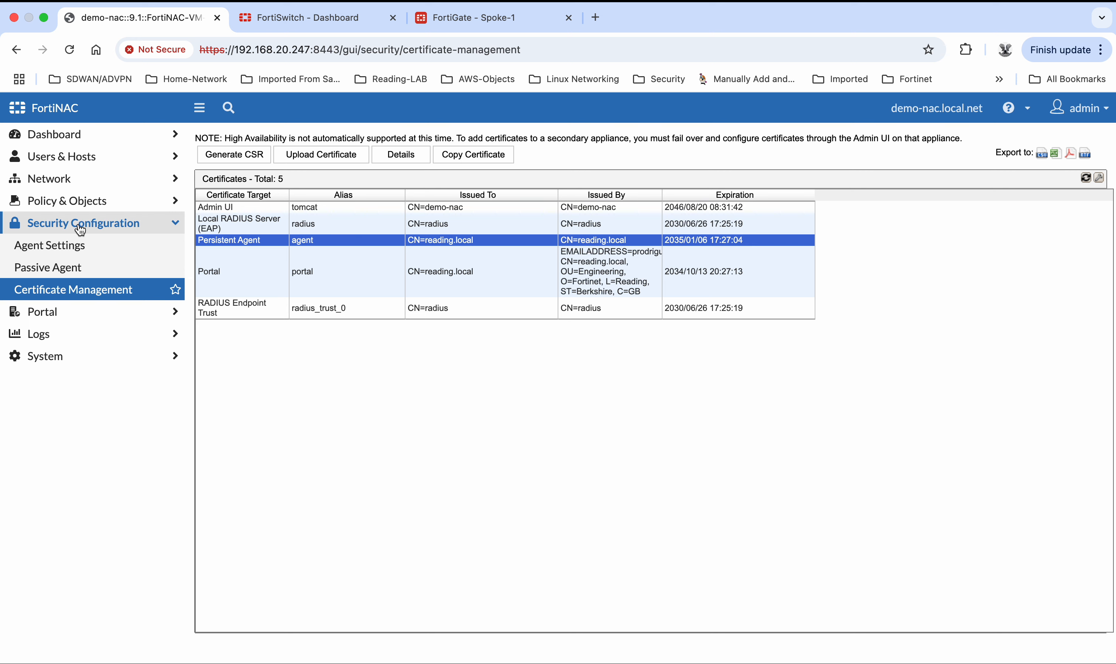
Open the Windows endpoint compliance policy's Compliance-Check configuration and review its Scan-Pass and Scan-Failure security actions without changing them
left_click(89, 200)
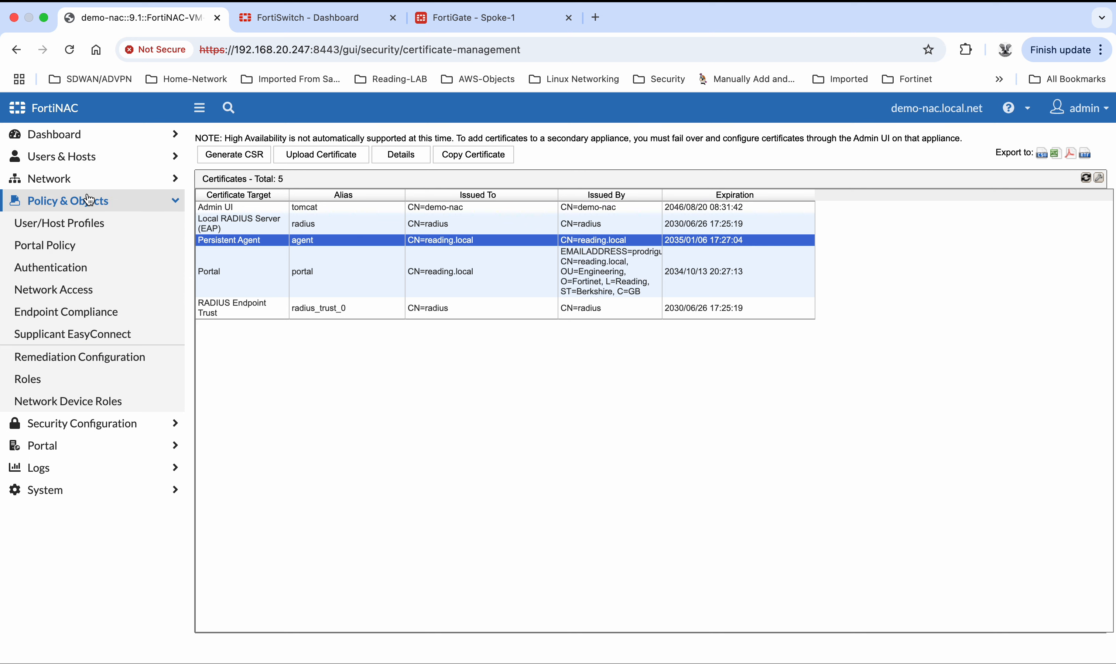
left_click(82, 320)
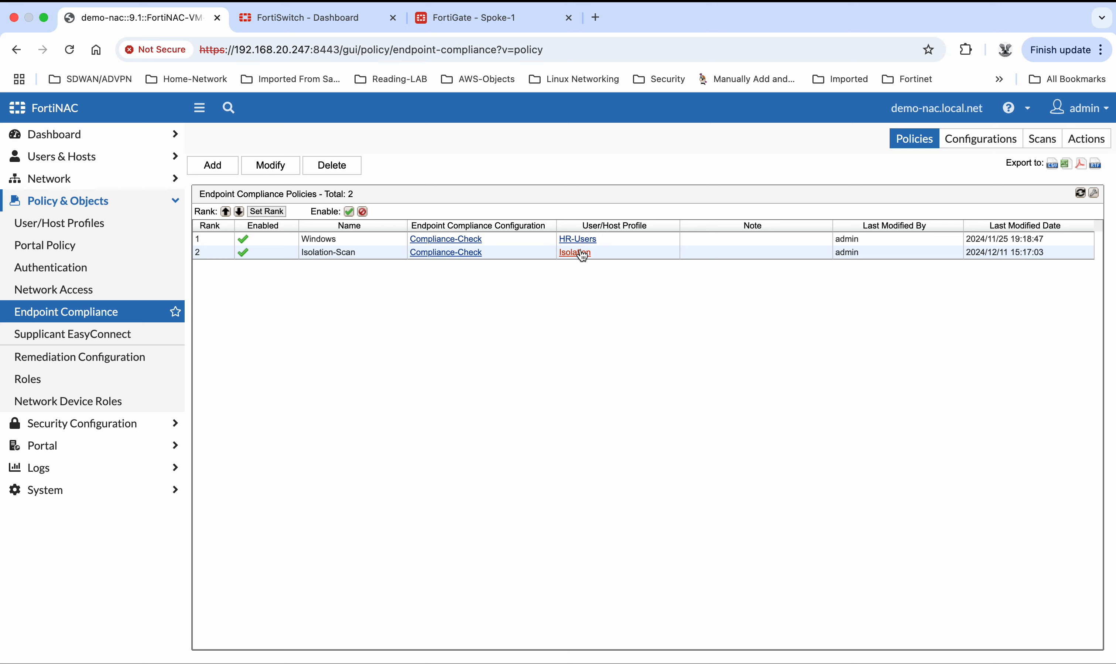
left_click(472, 238)
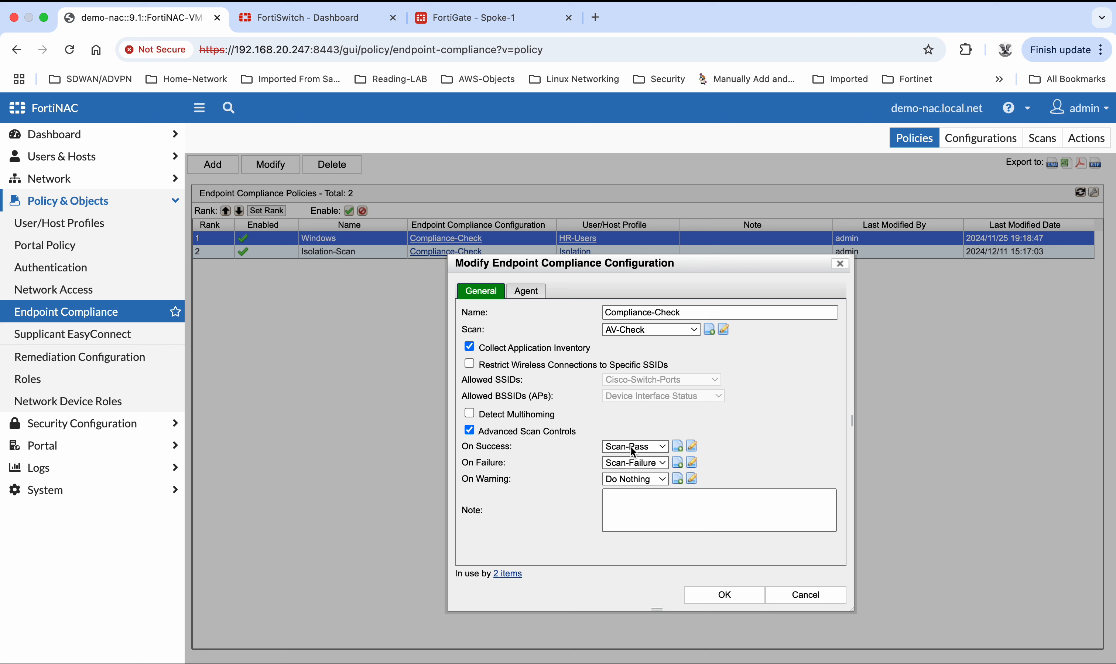
left_click(691, 446)
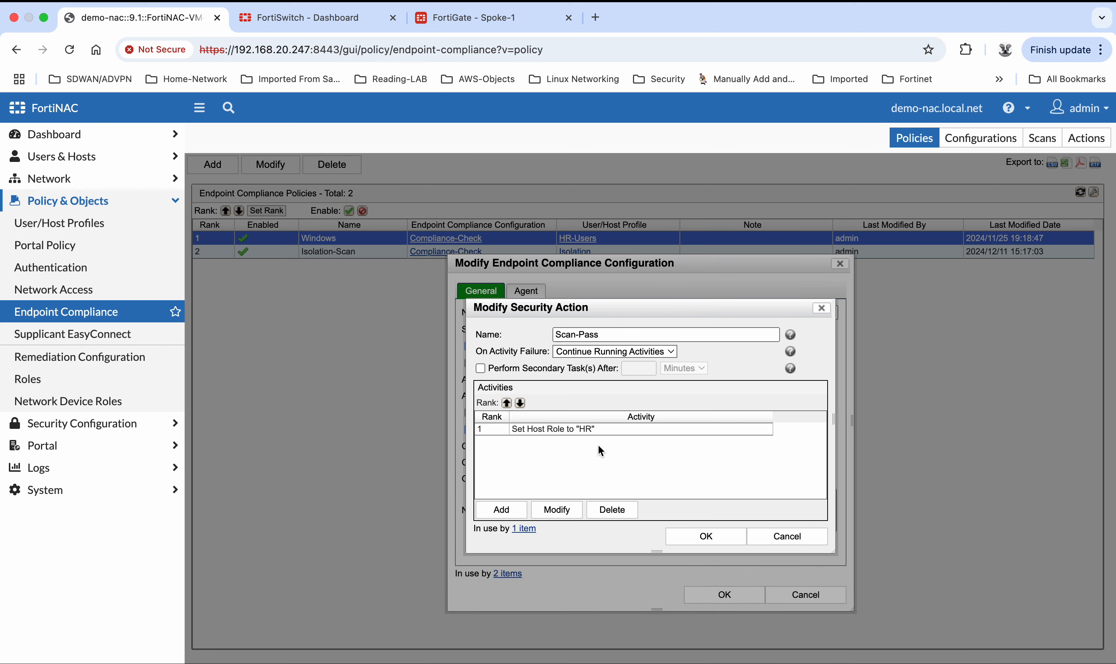
left_click(785, 543)
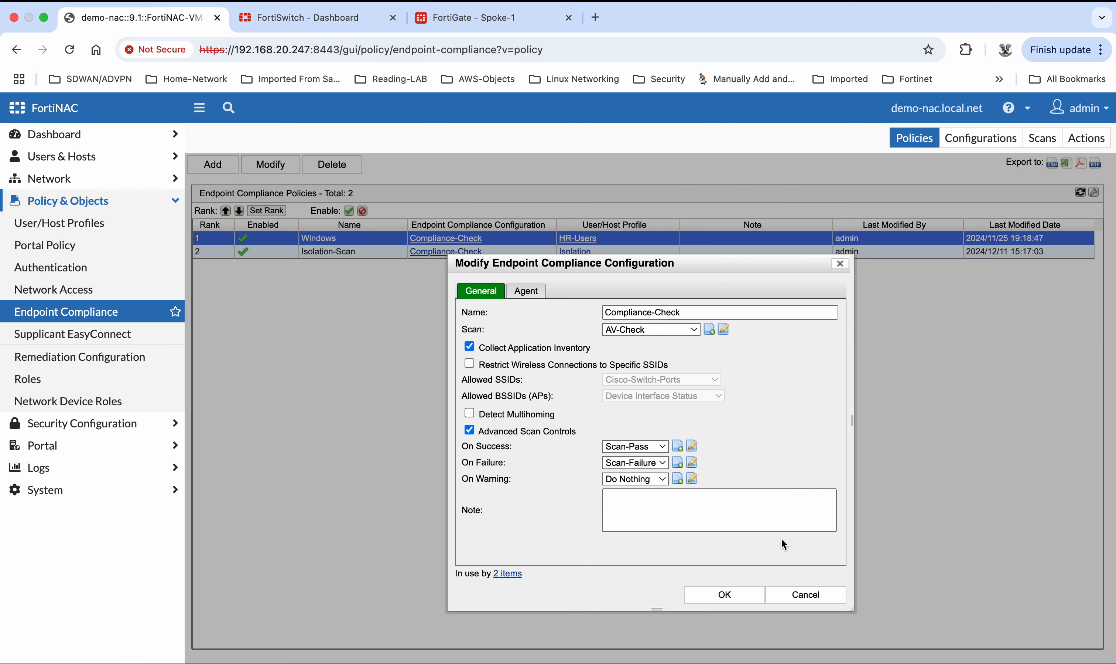
left_click(692, 462)
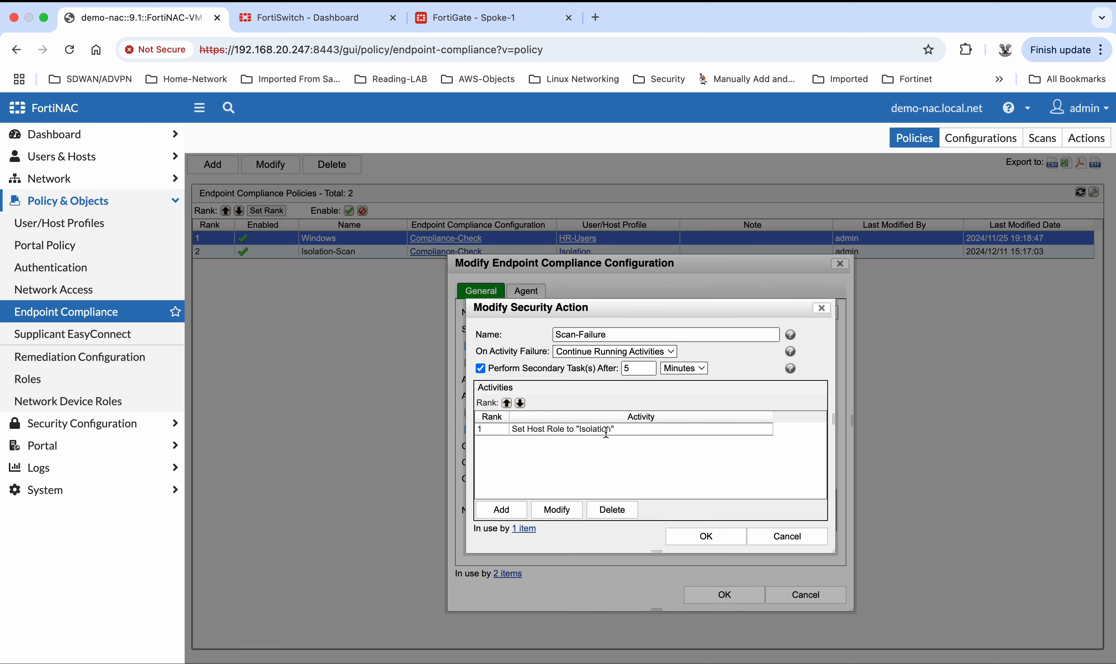
left_click(782, 539)
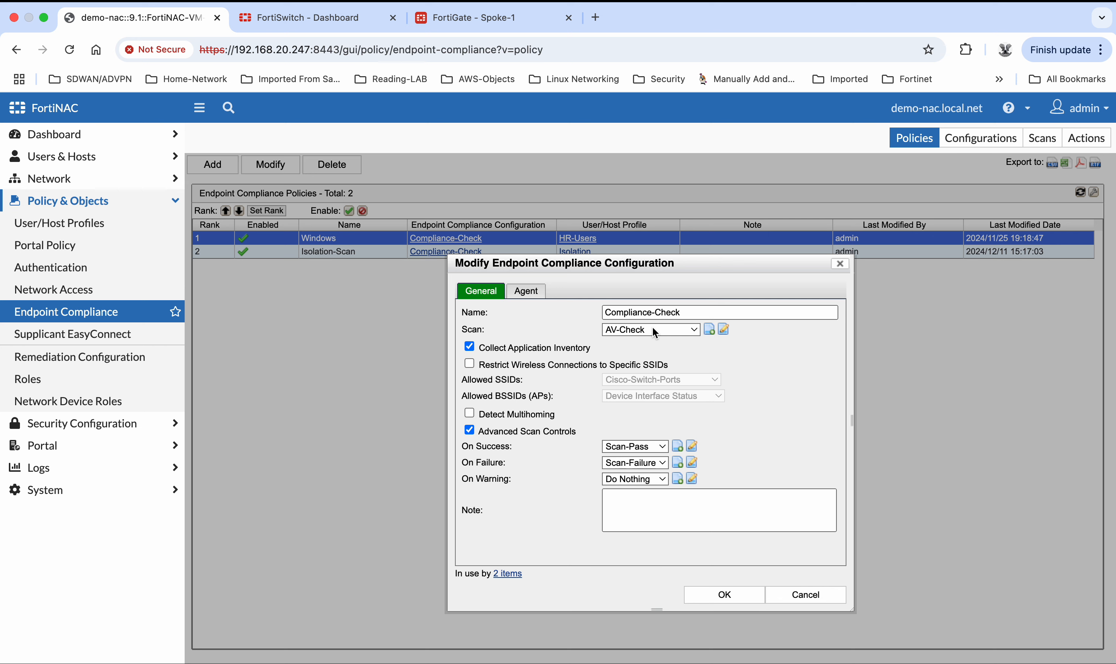
Review the AV-Check scan's general settings and Windows anti-virus products, closing the scan and the Compliance-Check configuration without saving
left_click(724, 330)
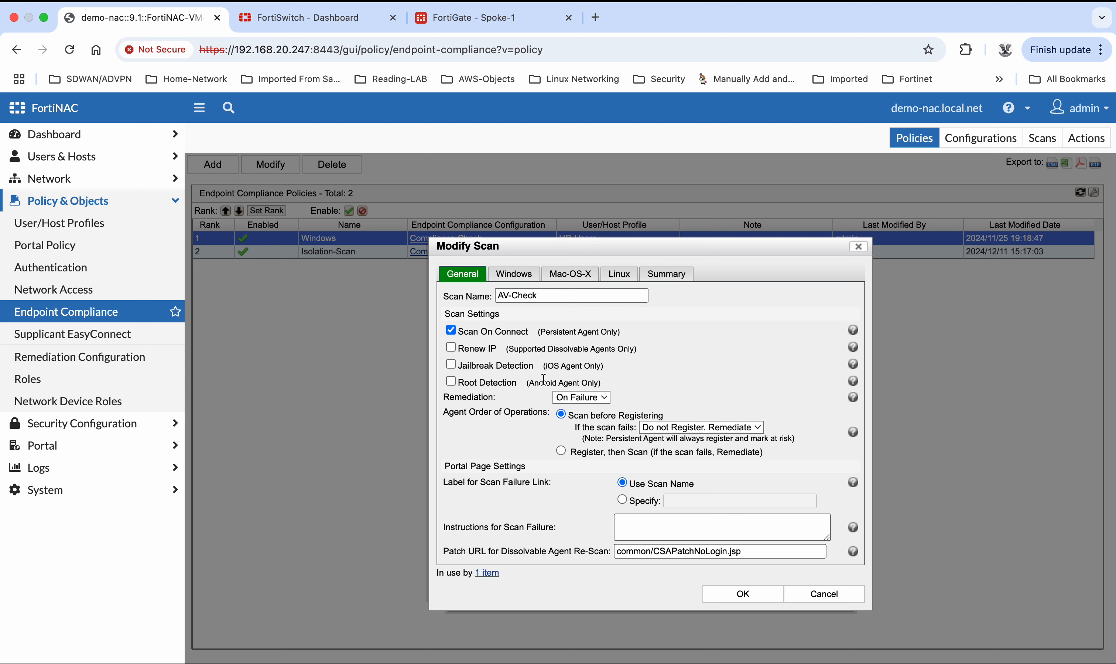
left_click_drag(540, 331, 625, 334)
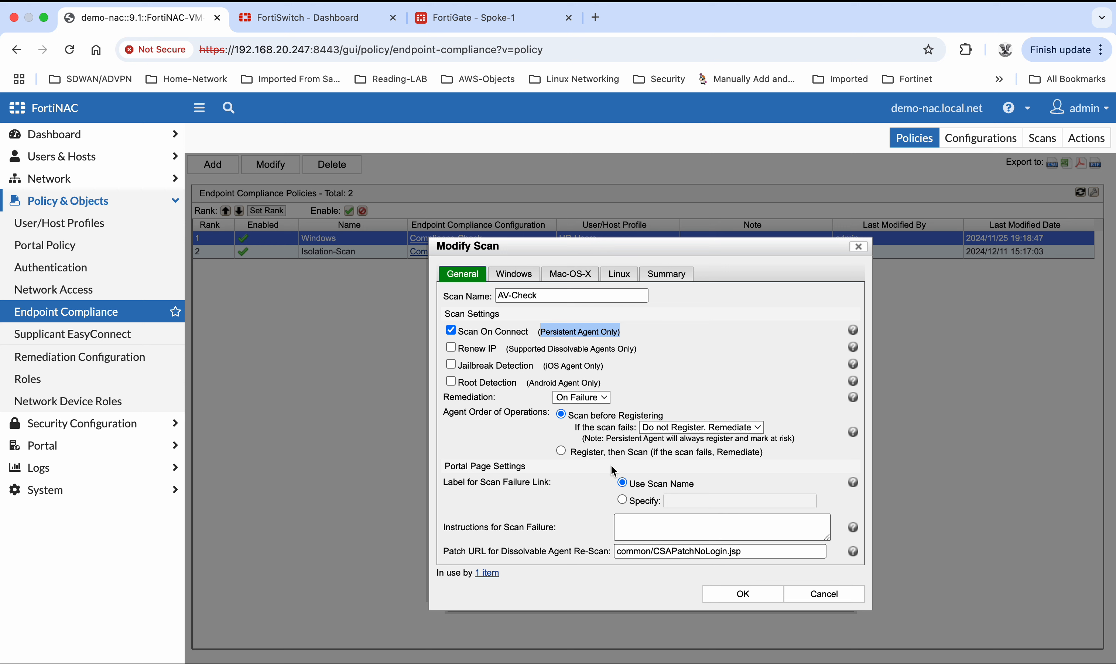
left_click(514, 274)
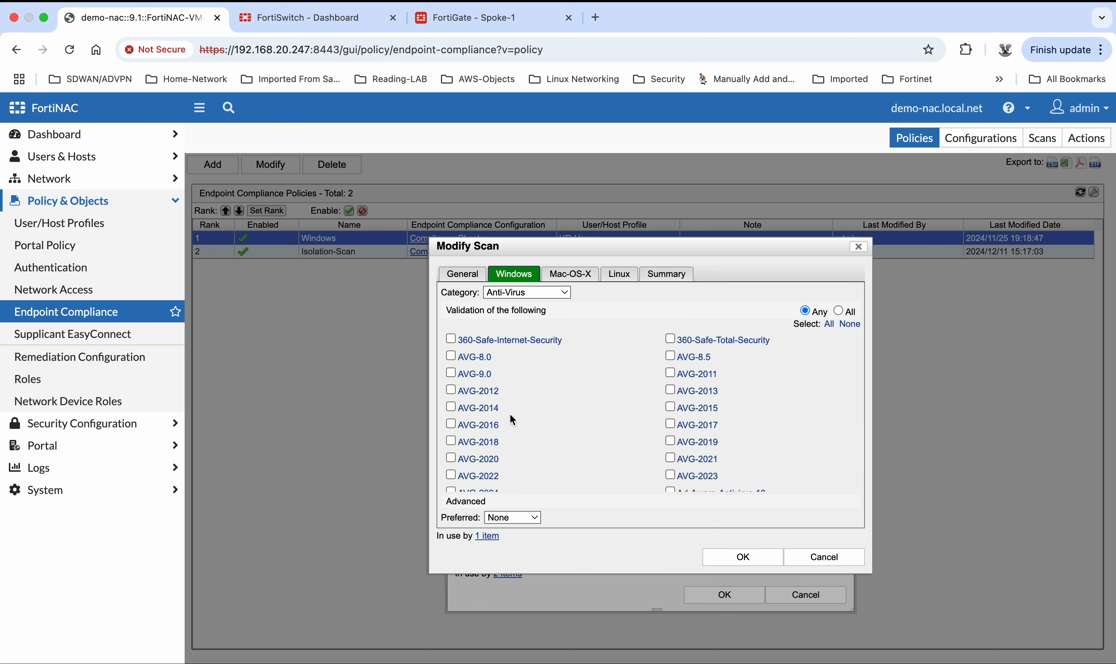
left_click(549, 295)
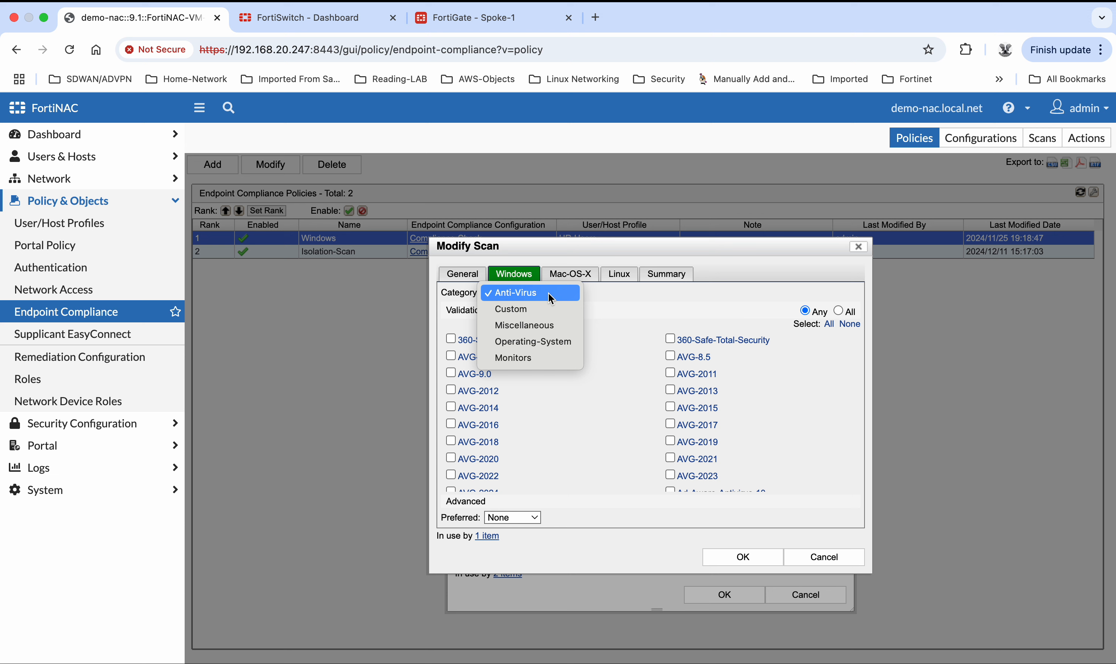
left_click(638, 292)
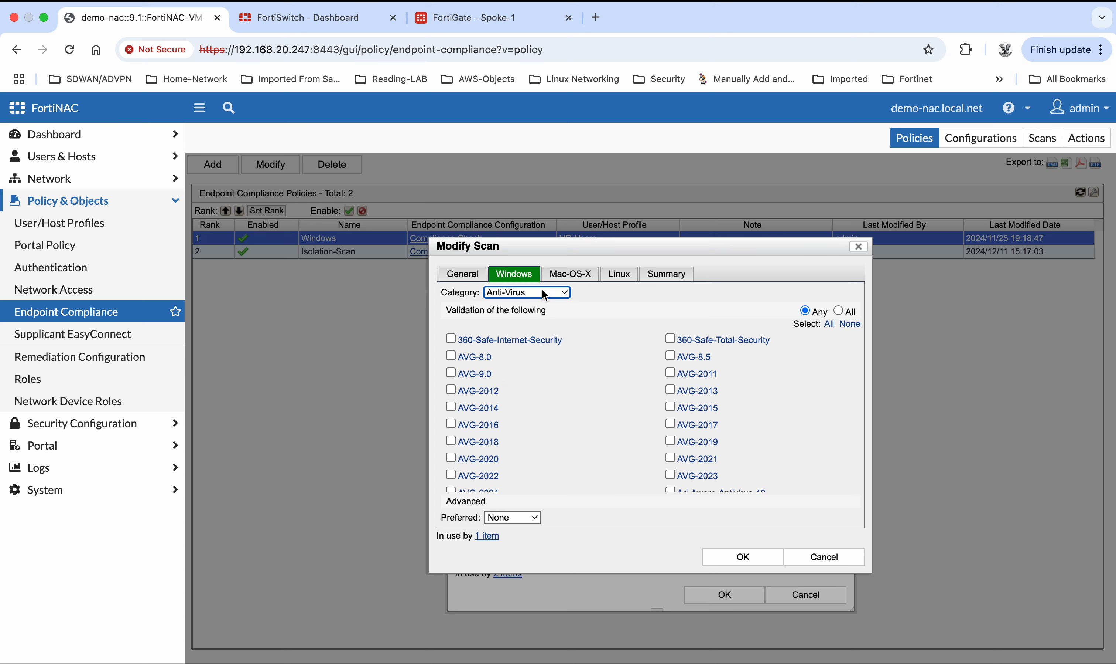
scroll(541, 426, "down", 15)
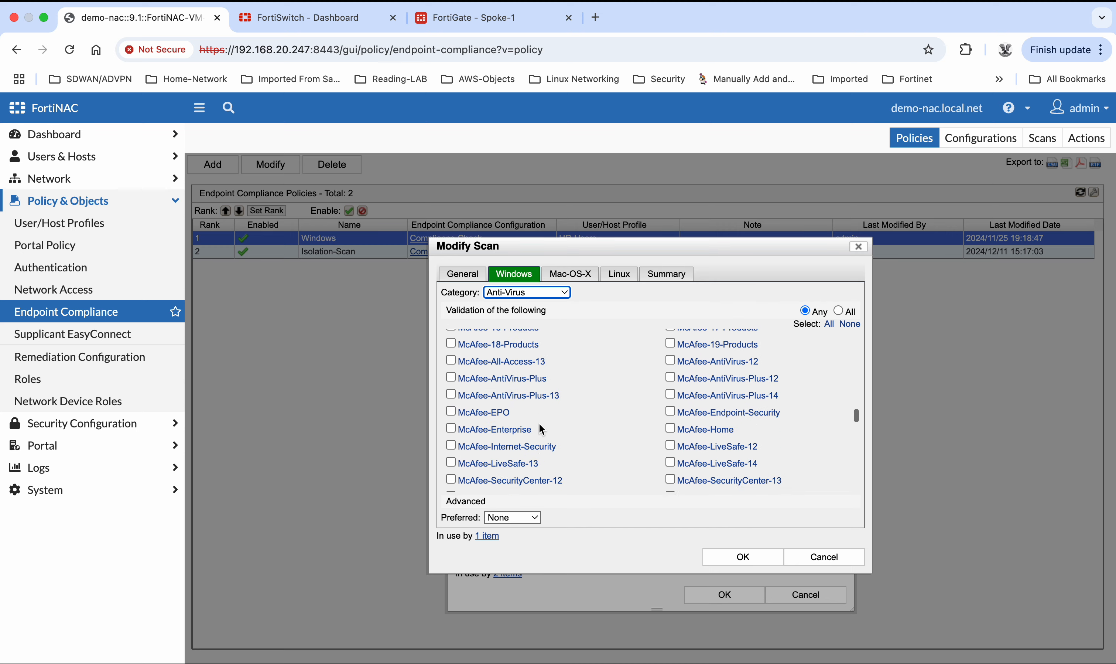
scroll(542, 429, "down", 20)
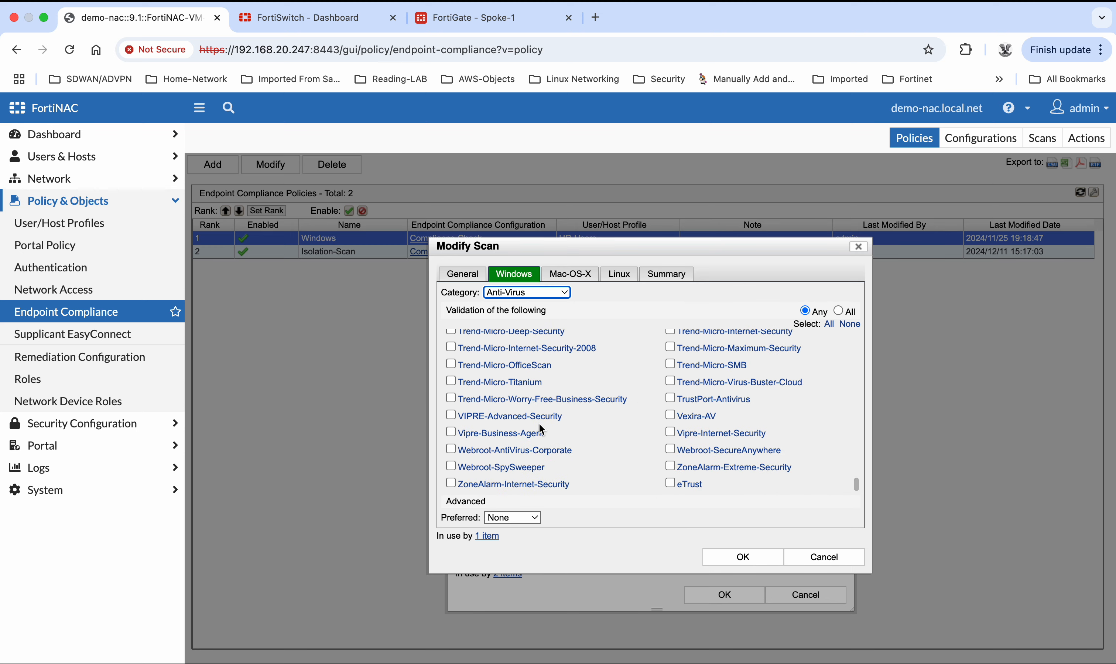
scroll(540, 424, "up", 20)
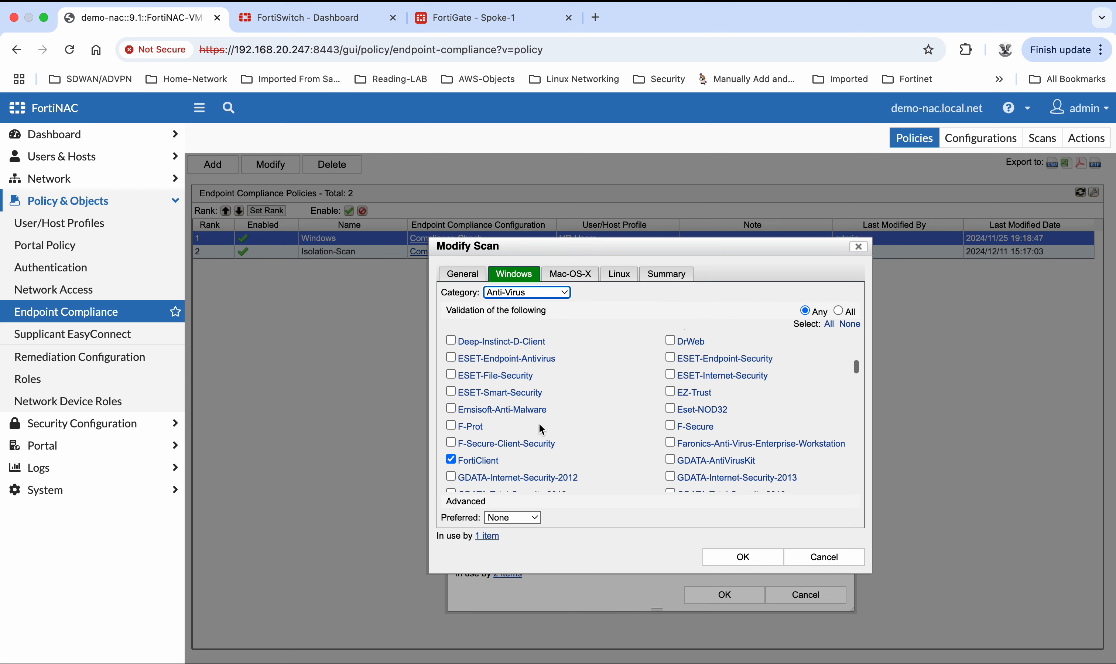
scroll(542, 428, "down", 2)
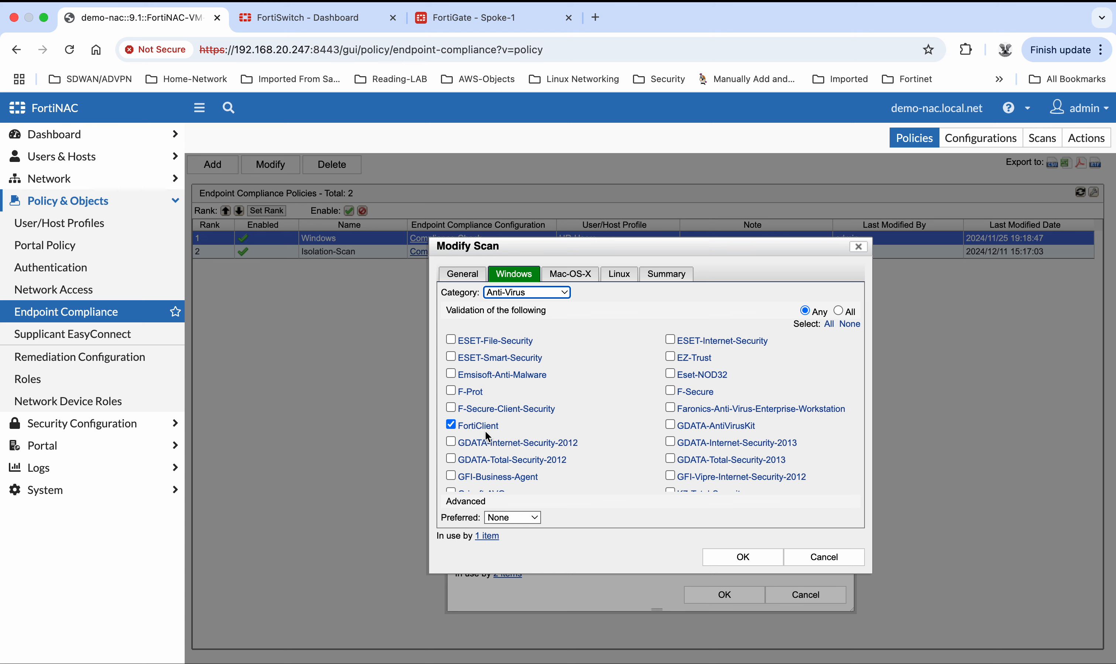
left_click(797, 556)
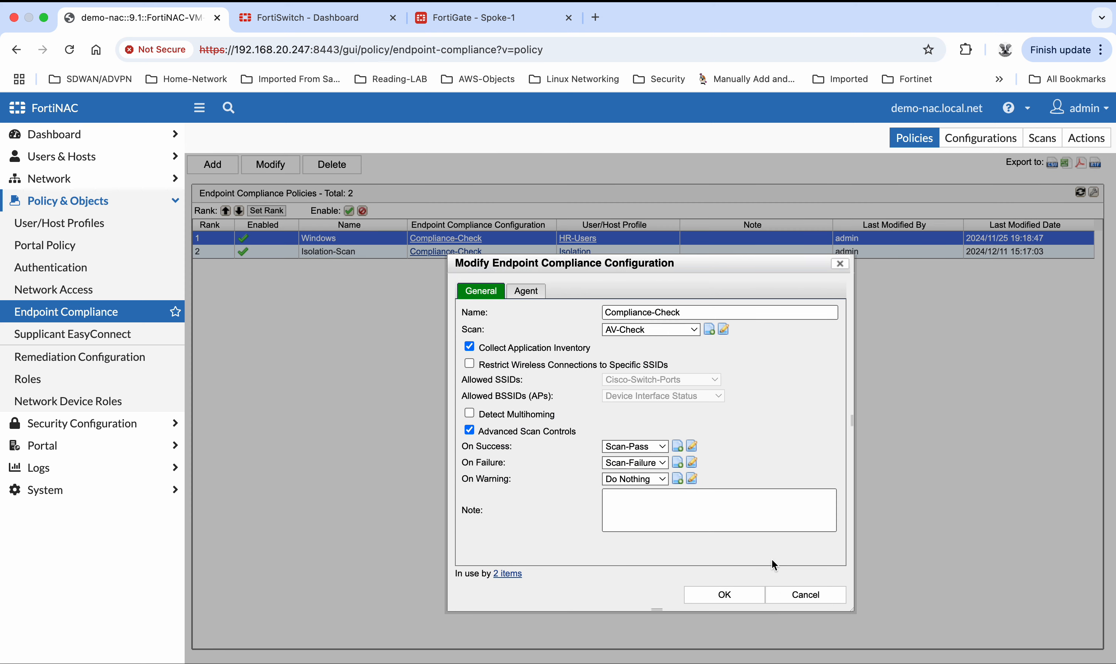
left_click(790, 596)
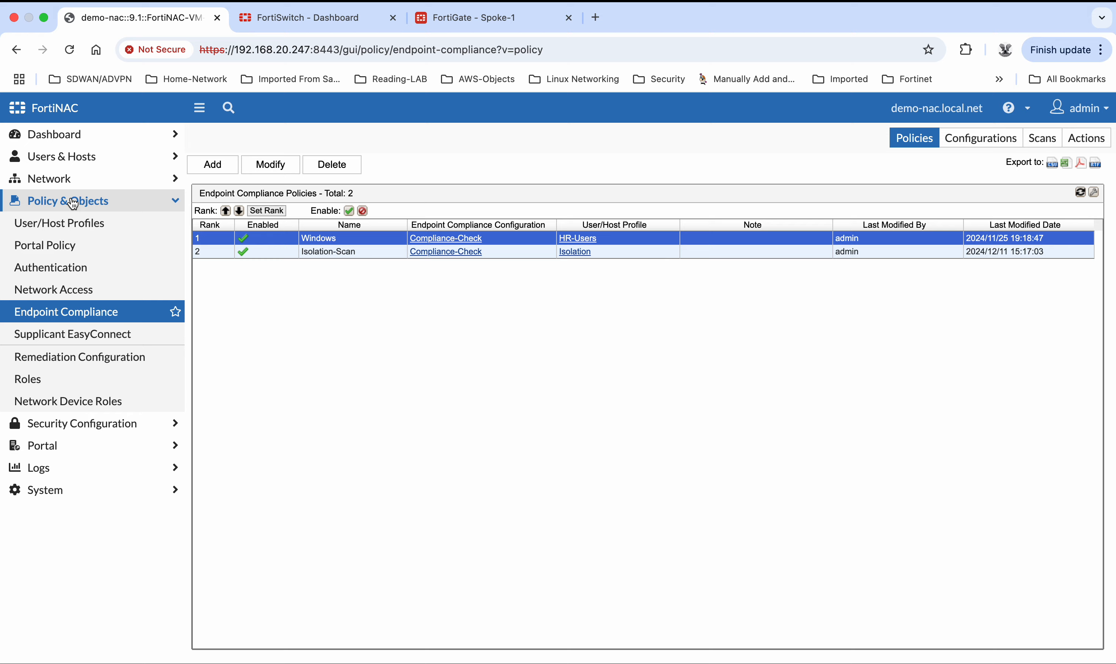
Open the Hosts list, try to view the policy details of host DESKTOP-O7MU533, and close the details
left_click(72, 156)
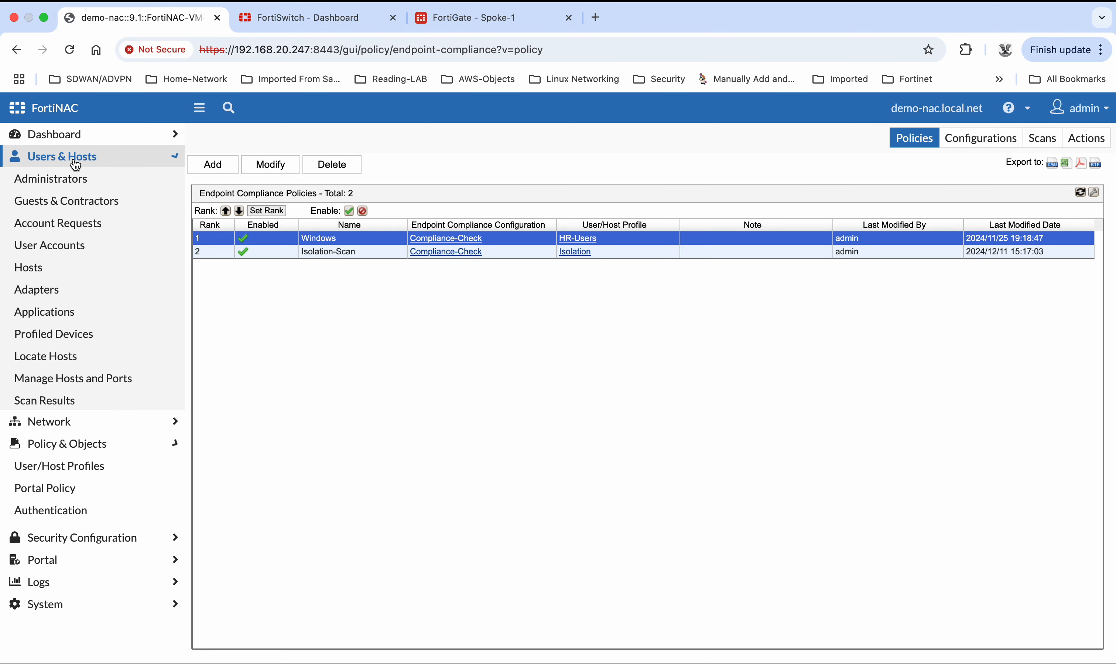
left_click(67, 267)
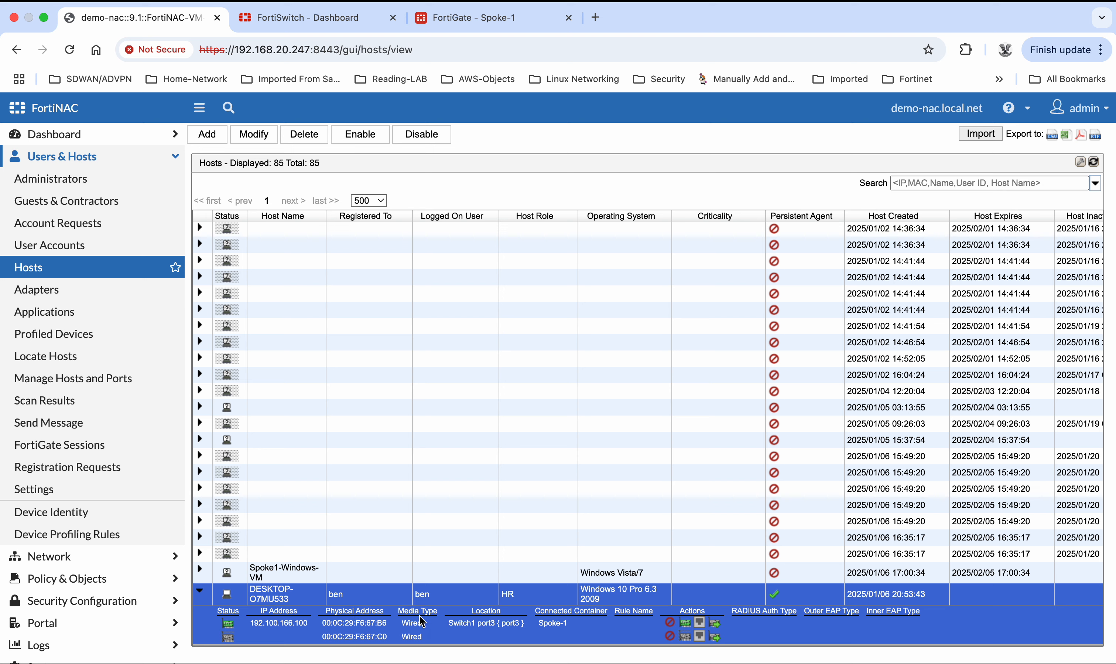
right_click(385, 610)
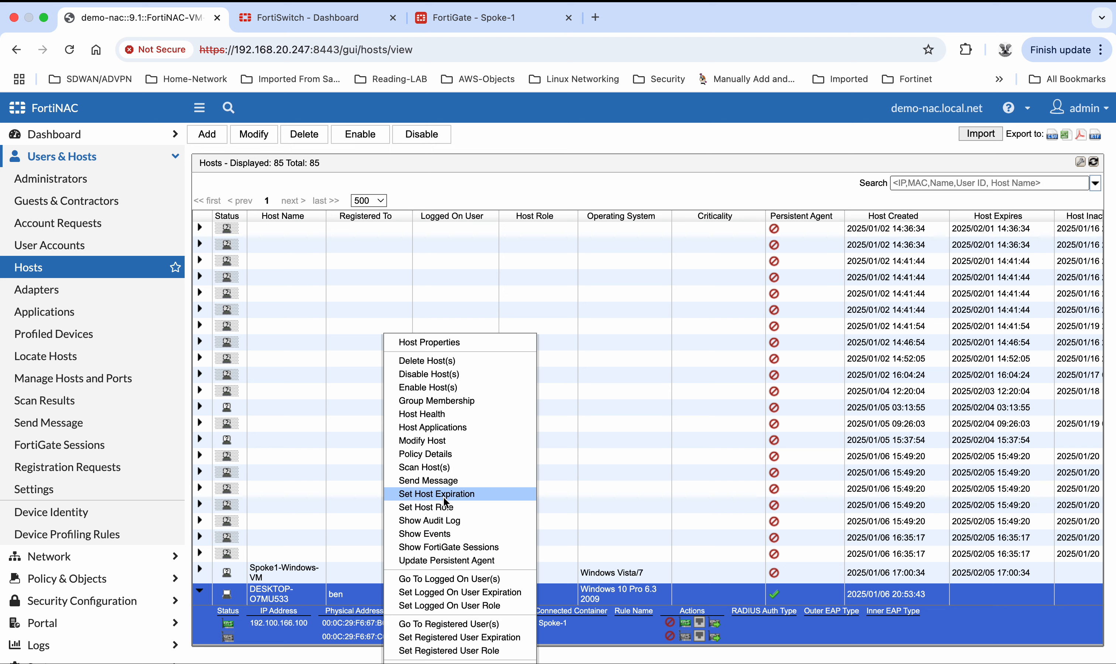
left_click(447, 455)
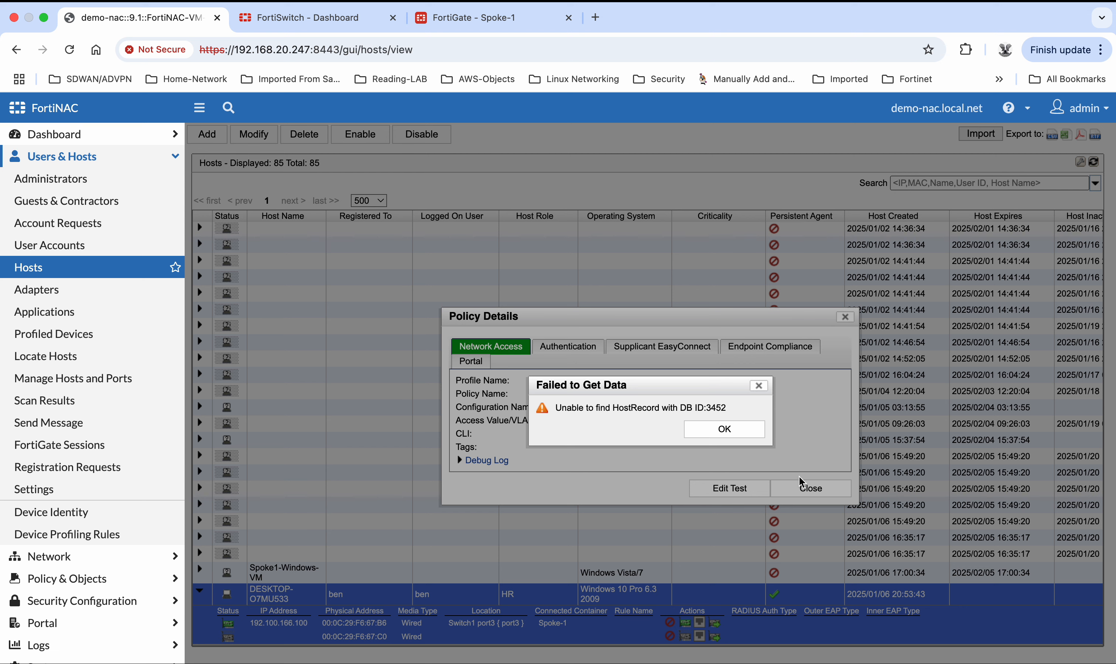
left_click(708, 434)
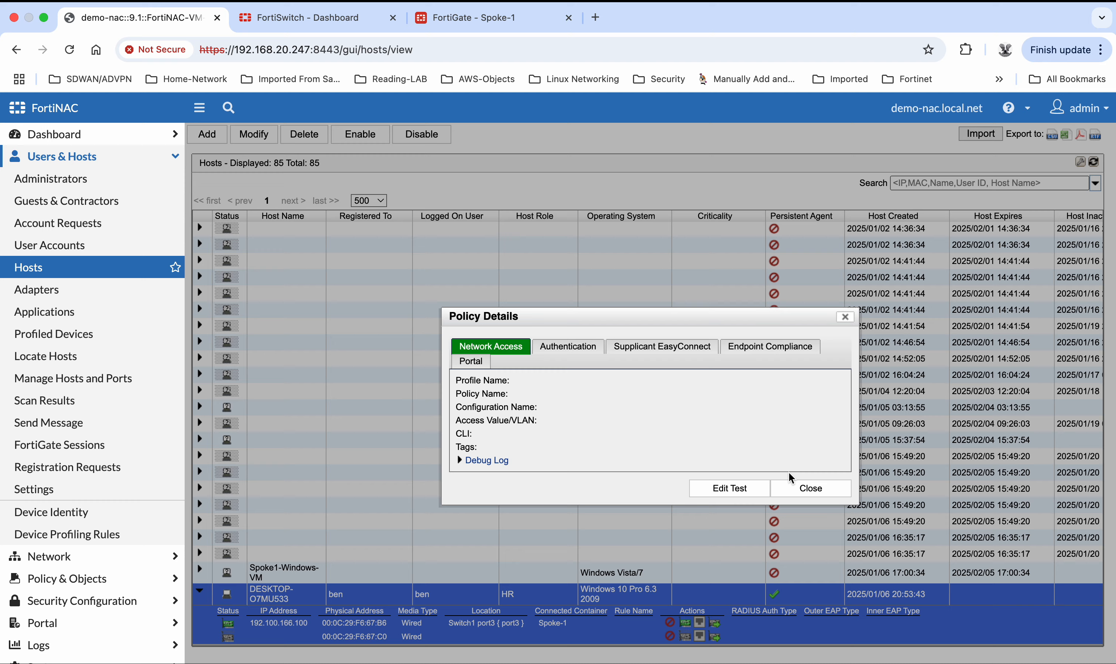
left_click(797, 491)
Switch to the Spoke-1 FortiGate, open the network interfaces, and review the addressing and DHCP settings of port3's Branch and Isolate VLANs
left_click(491, 20)
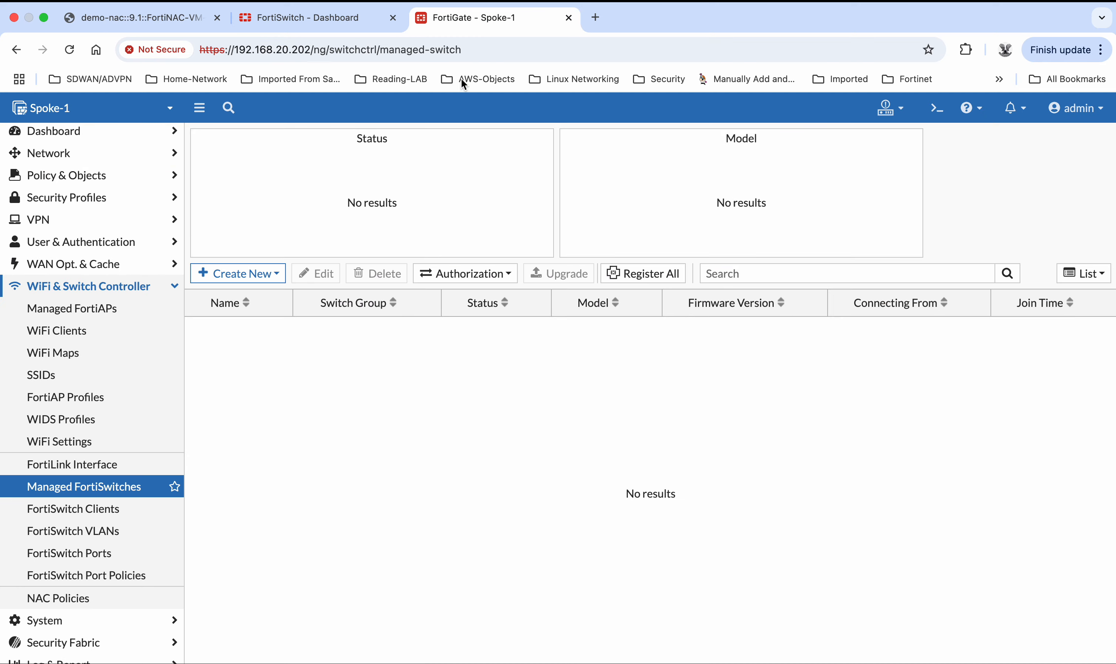
left_click(46, 153)
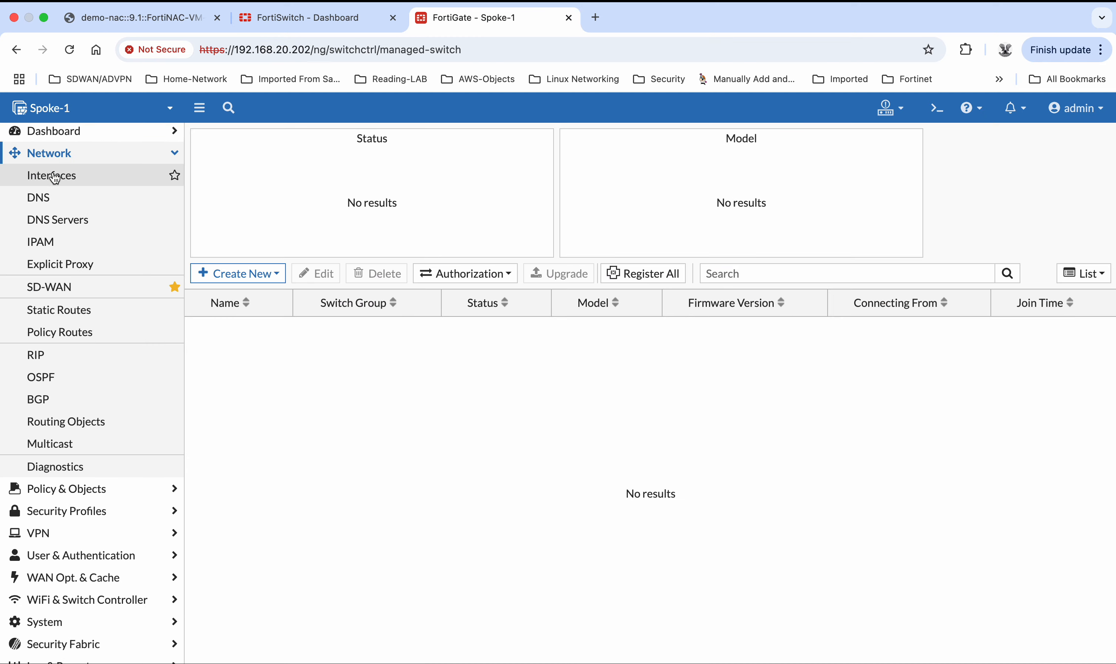
left_click(50, 175)
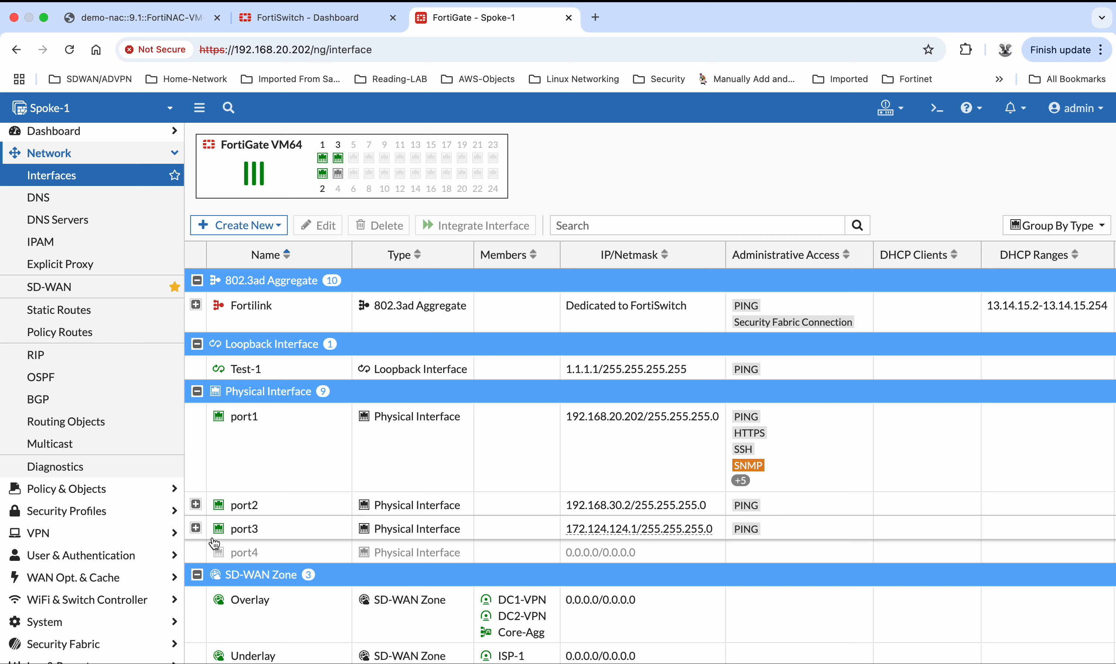
left_click(196, 528)
scroll(332, 558, "down", 3)
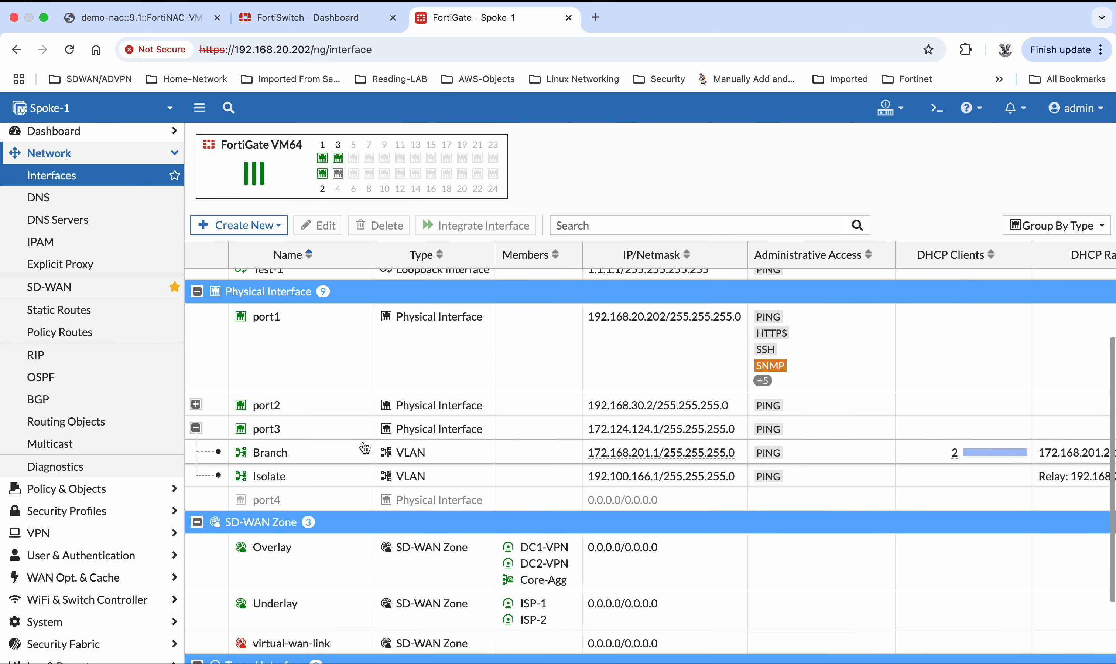
left_click(569, 455)
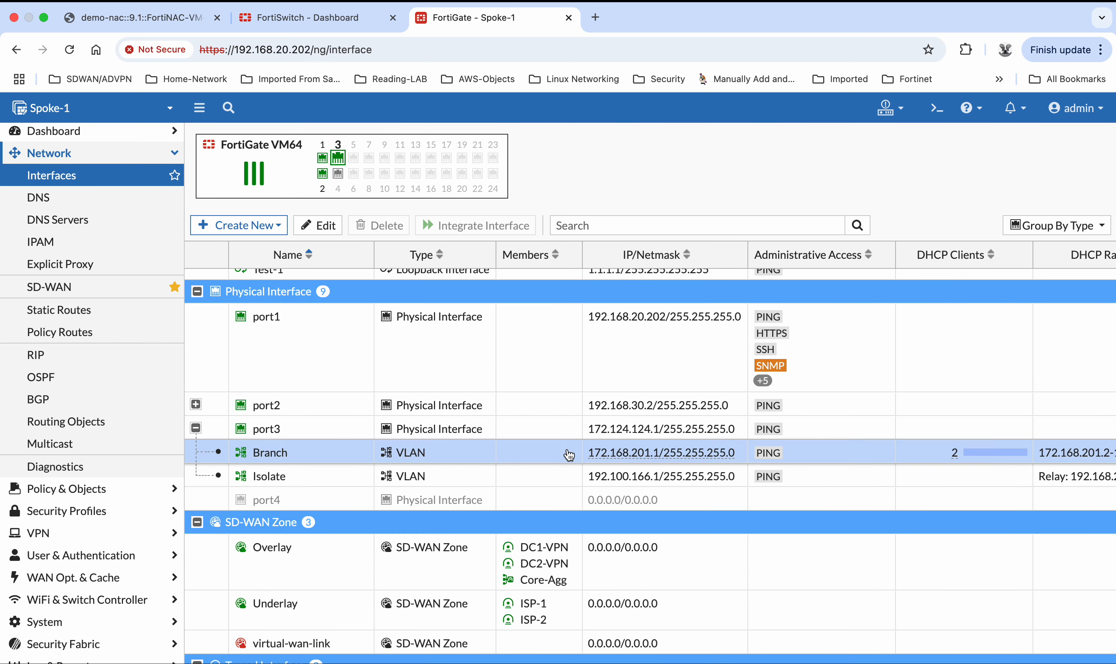
scroll(569, 454, "right", 2)
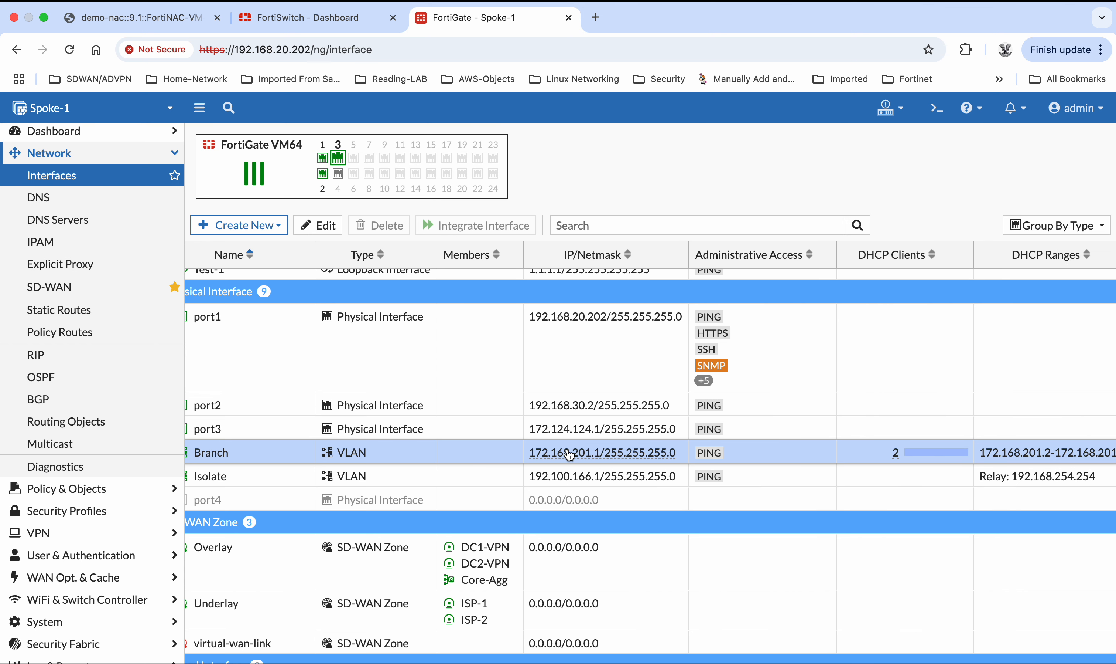
left_click(498, 485)
scroll(498, 485, "right", 3)
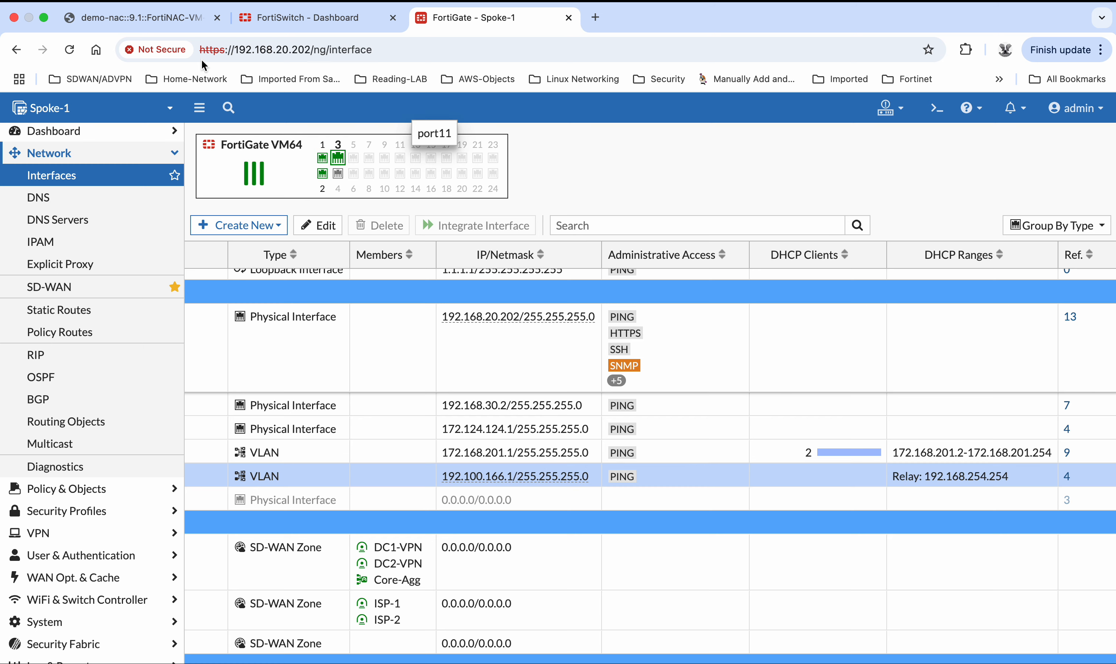
Return to FortiNAC's device profiling rules, review the Alexa rule's general settings and matching methods, and close it without saving
left_click(147, 21)
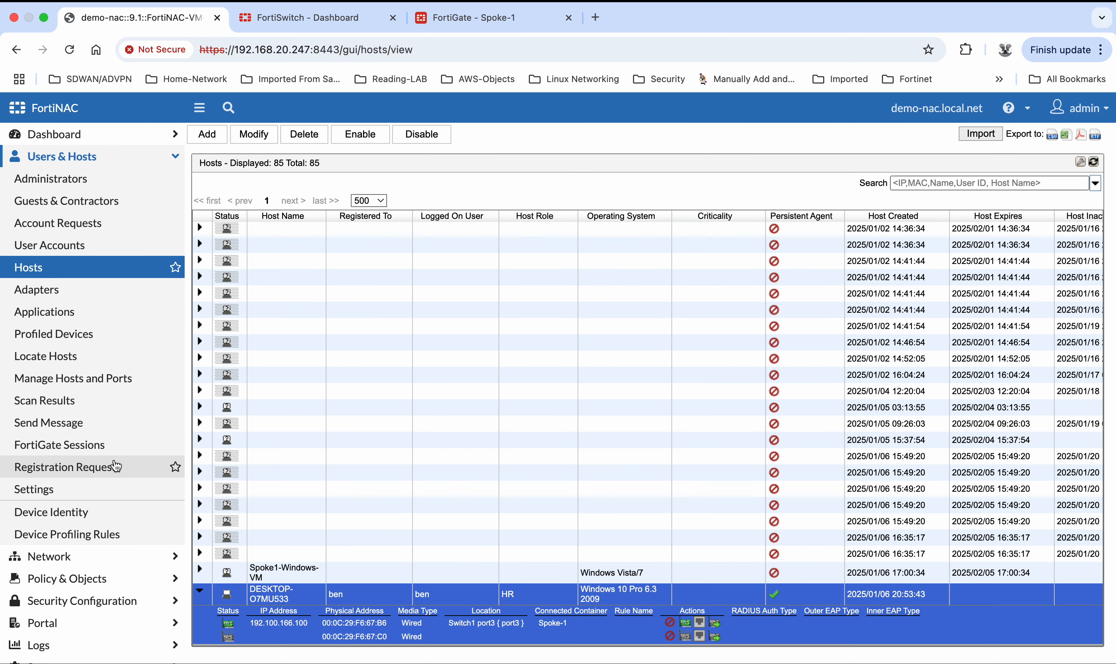
left_click(104, 537)
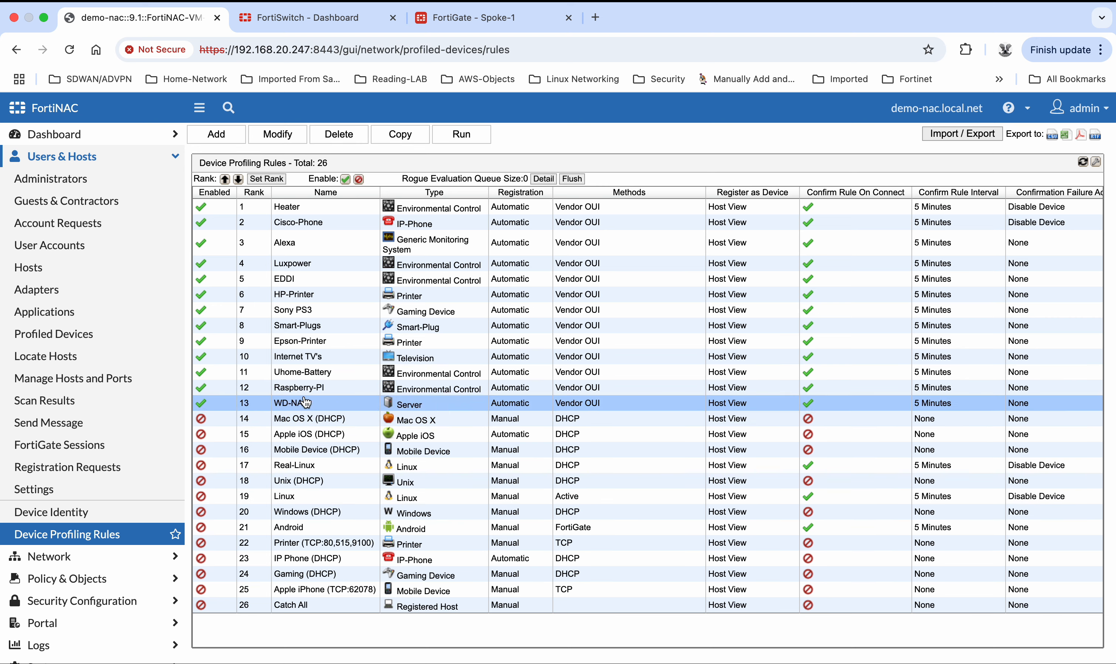
double_click(322, 246)
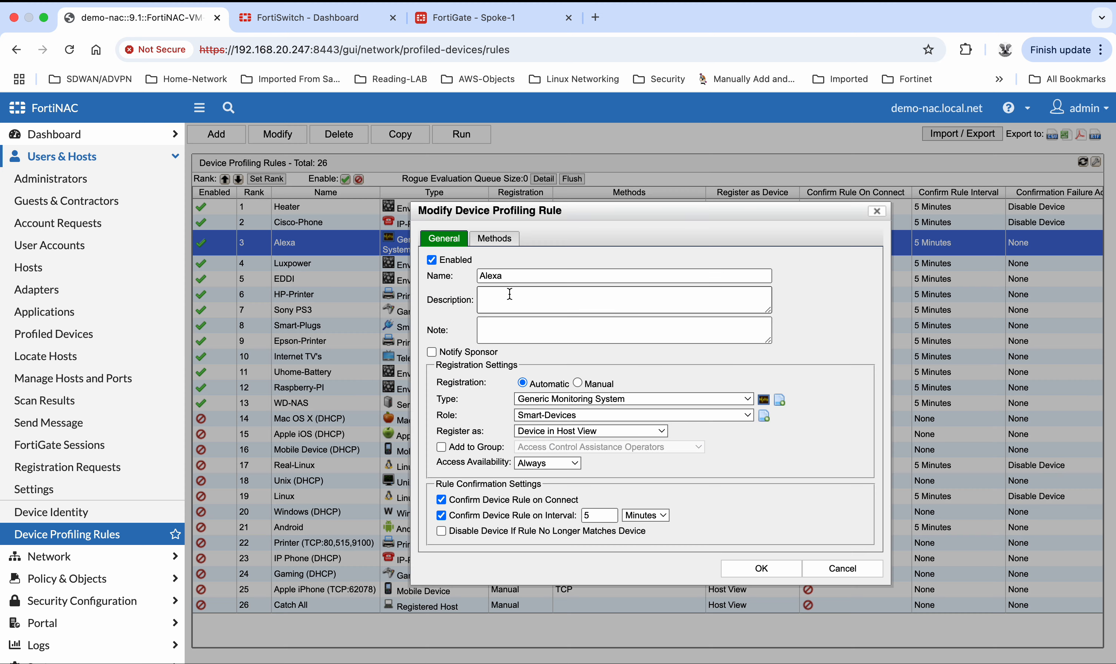
left_click(493, 244)
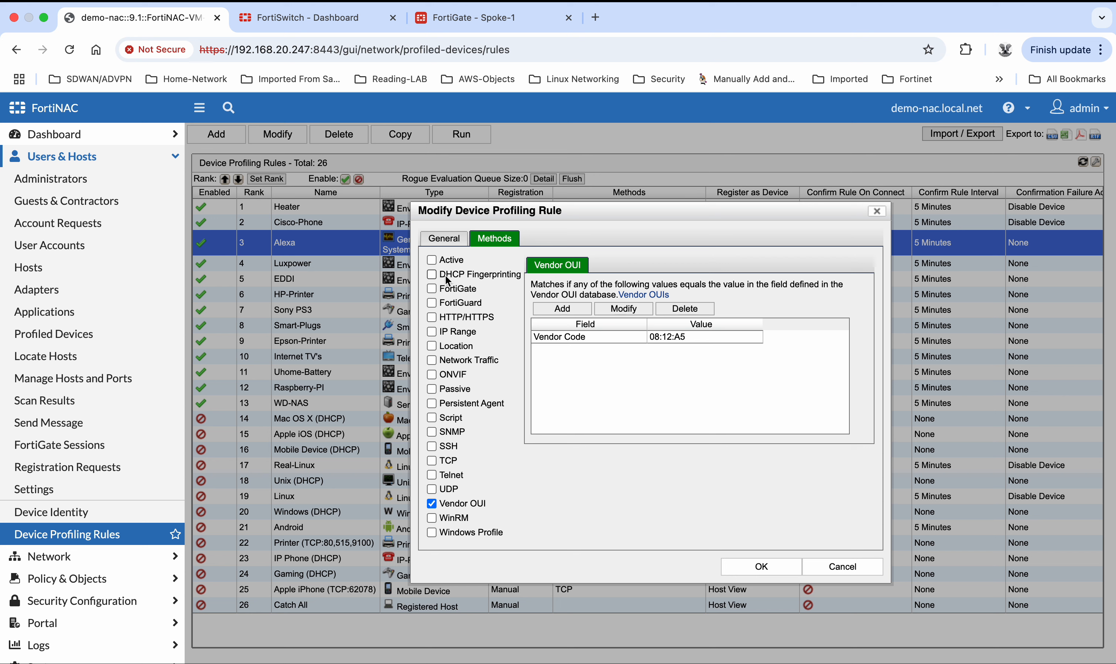
left_click(830, 570)
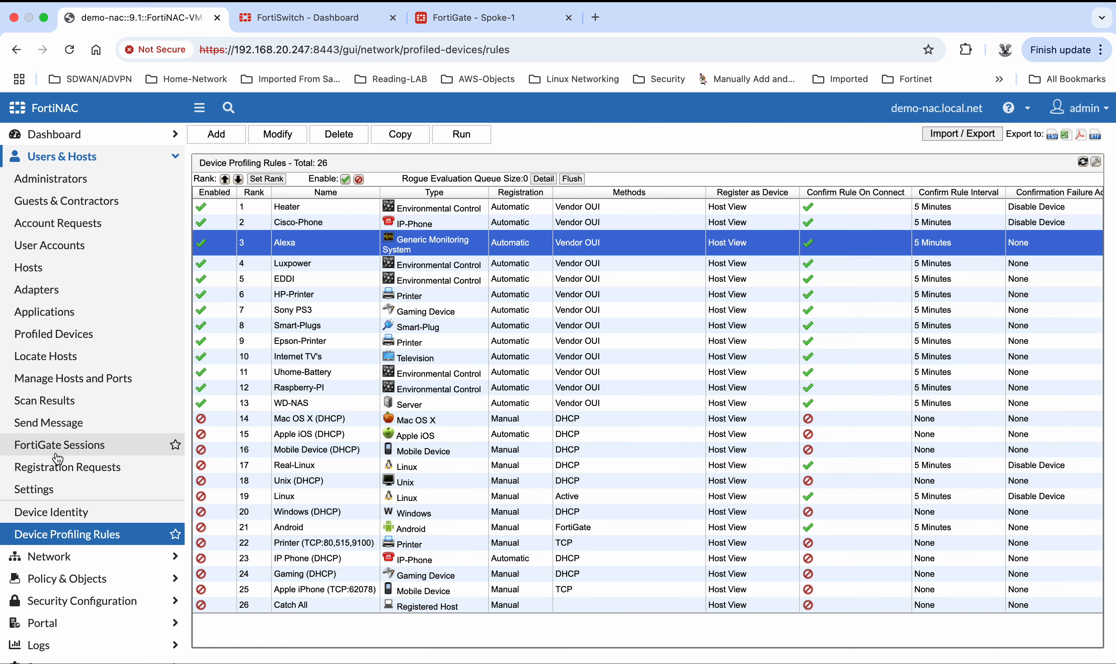
Open the network inventory, expand the Spoke-1 container, and show the ports of Switch1
left_click(28, 268)
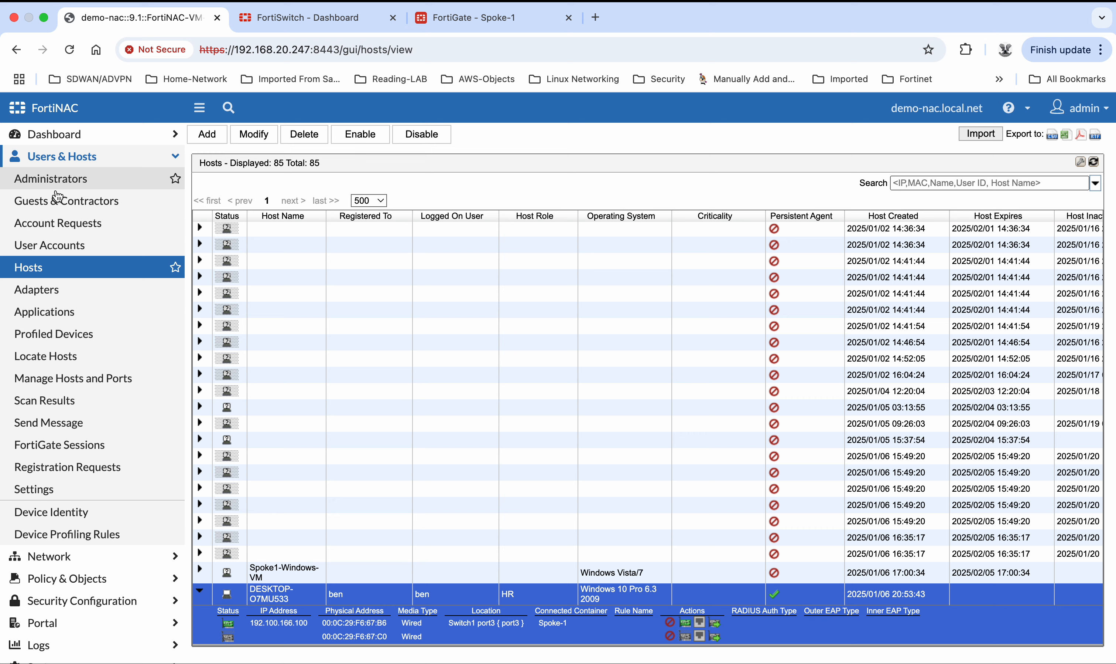
left_click(58, 555)
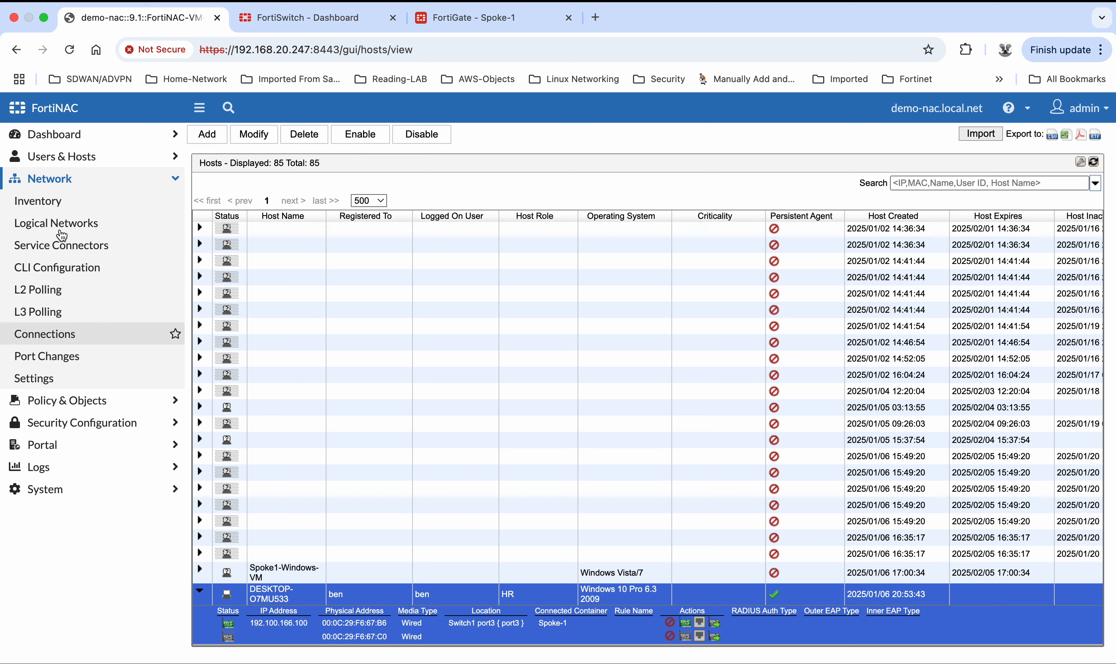
left_click(68, 208)
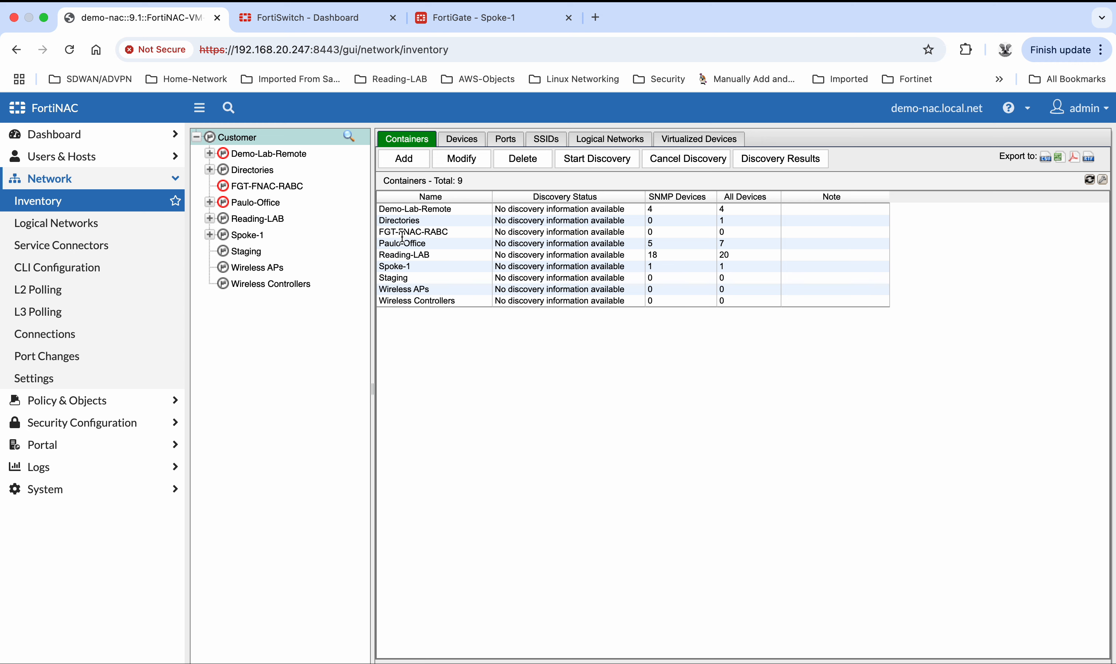
left_click(210, 234)
left_click(251, 252)
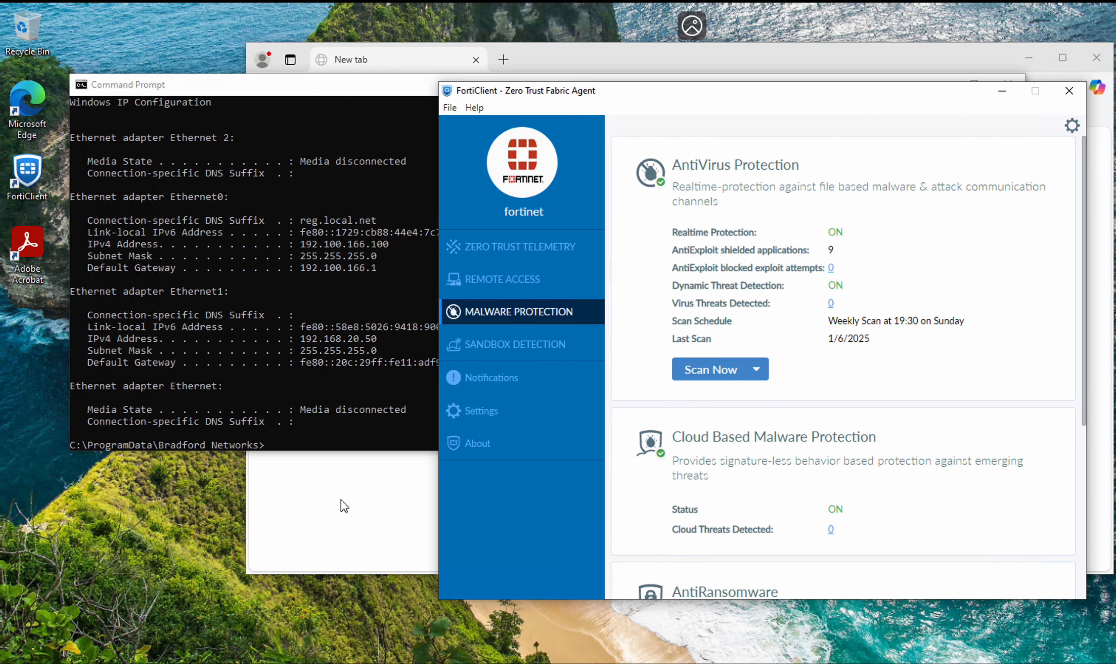
Switch to Edge on the Windows endpoint and browse to fortinet.com
left_click(344, 506)
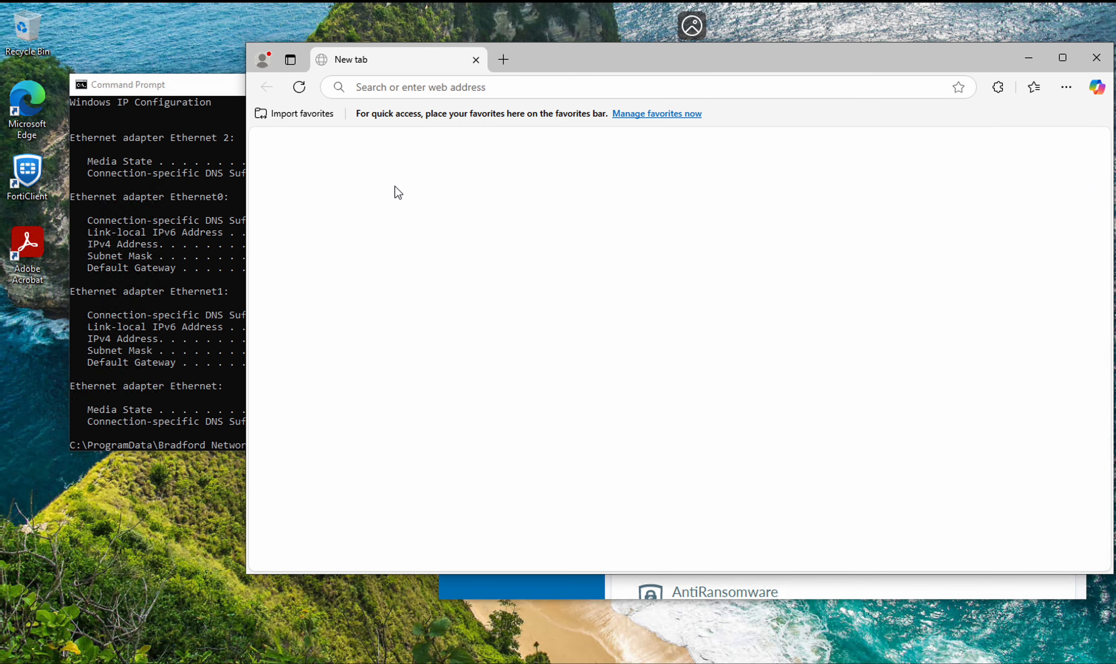
left_click(403, 81)
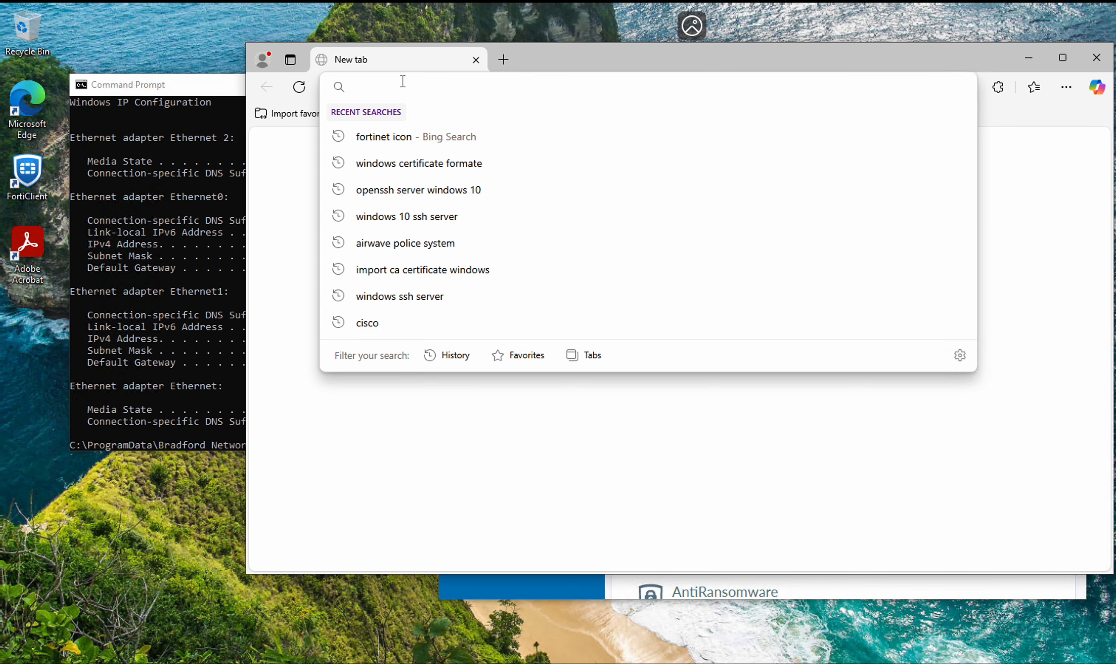
type("fortinet.com")
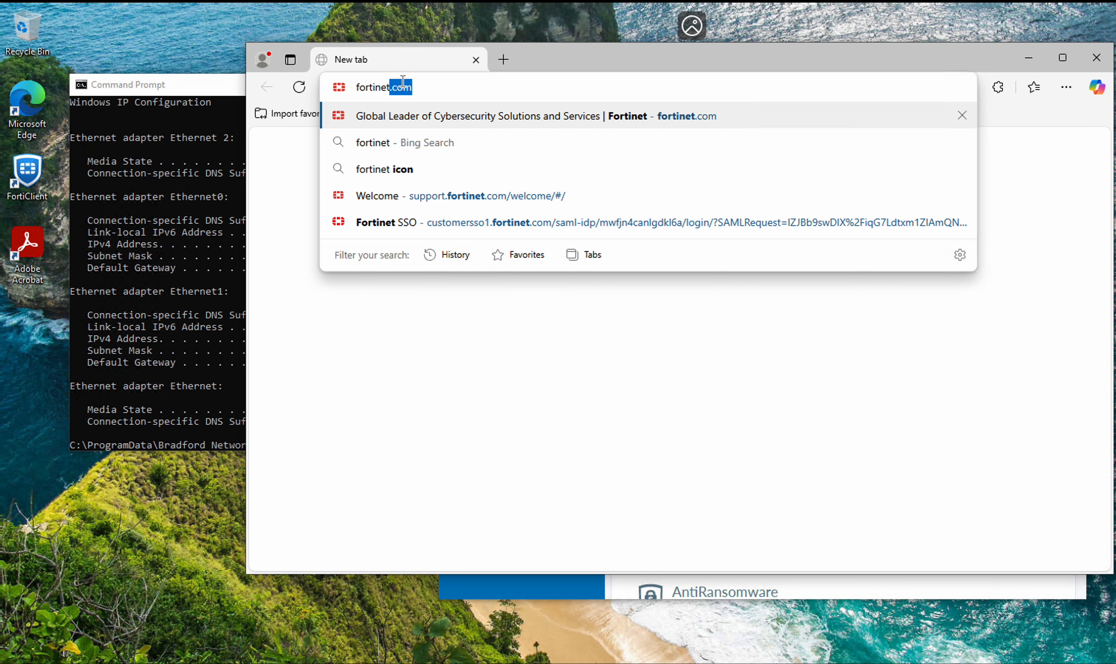
key("Return")
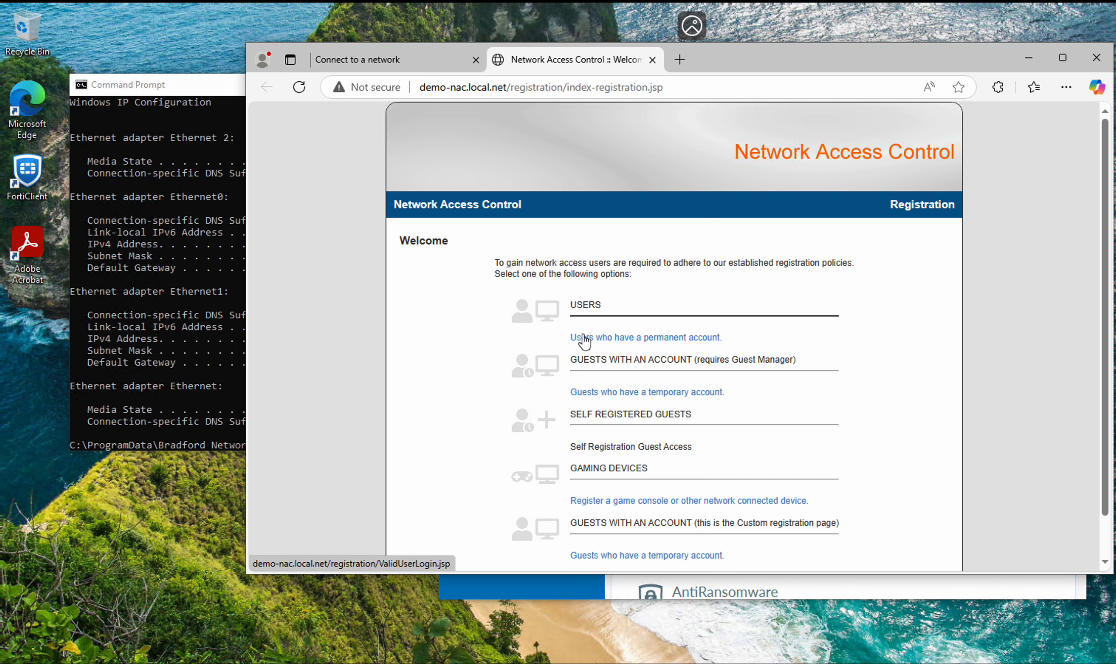
Register on the portal as a permanent-account user with the saved username and password, choose the HR role, and submit the form
left_click(585, 338)
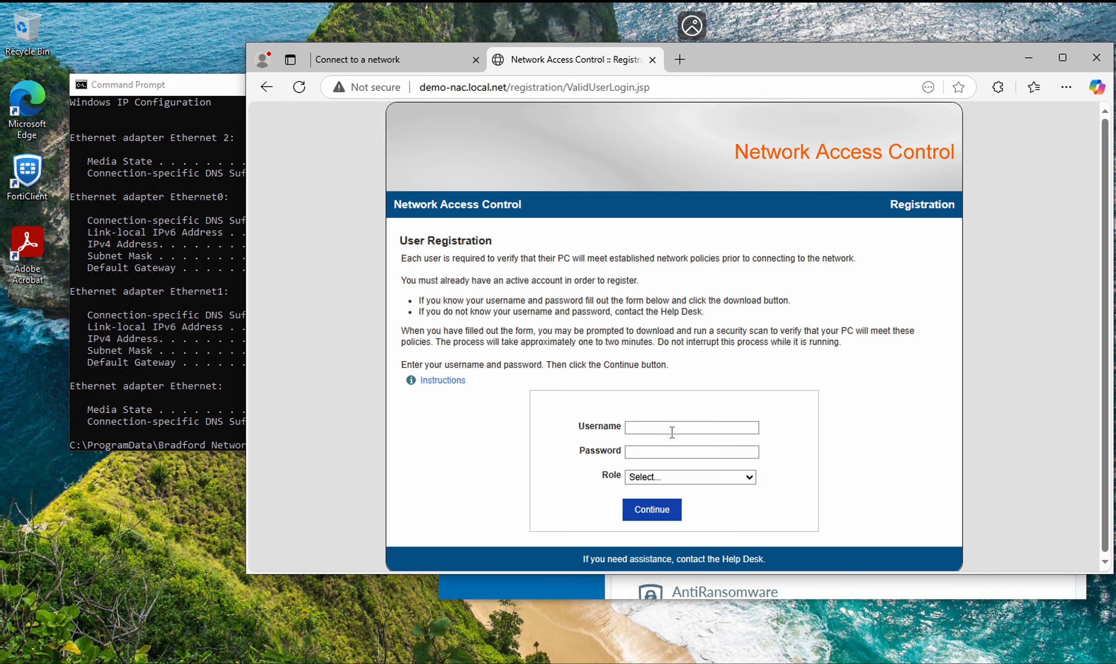
left_click(672, 432)
left_click(686, 467)
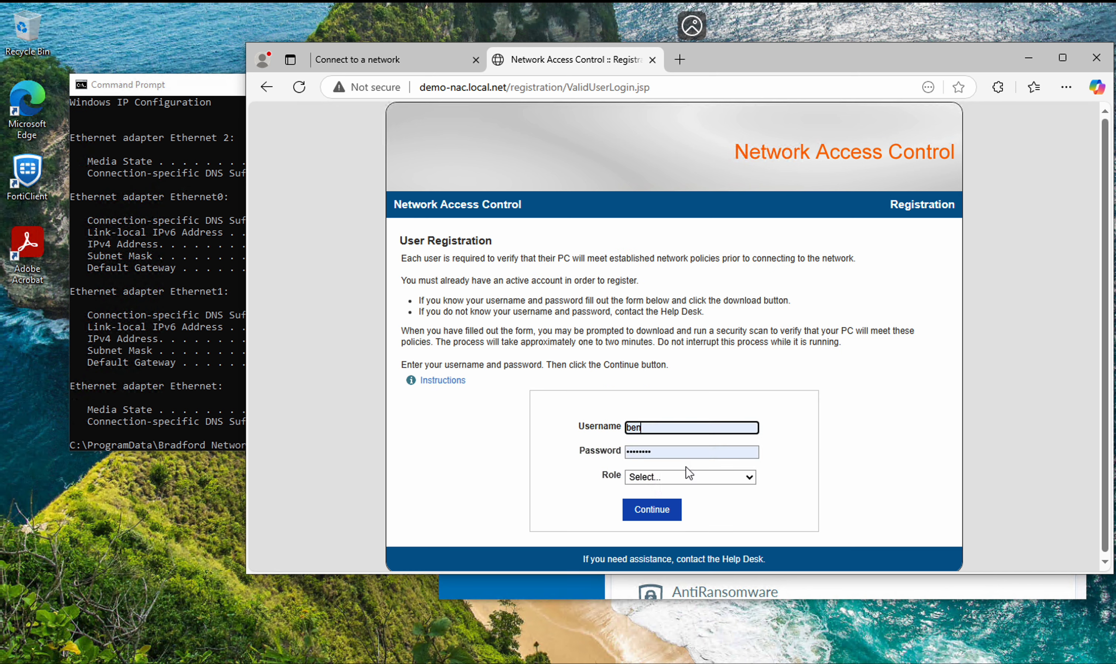
left_click(669, 475)
left_click(655, 548)
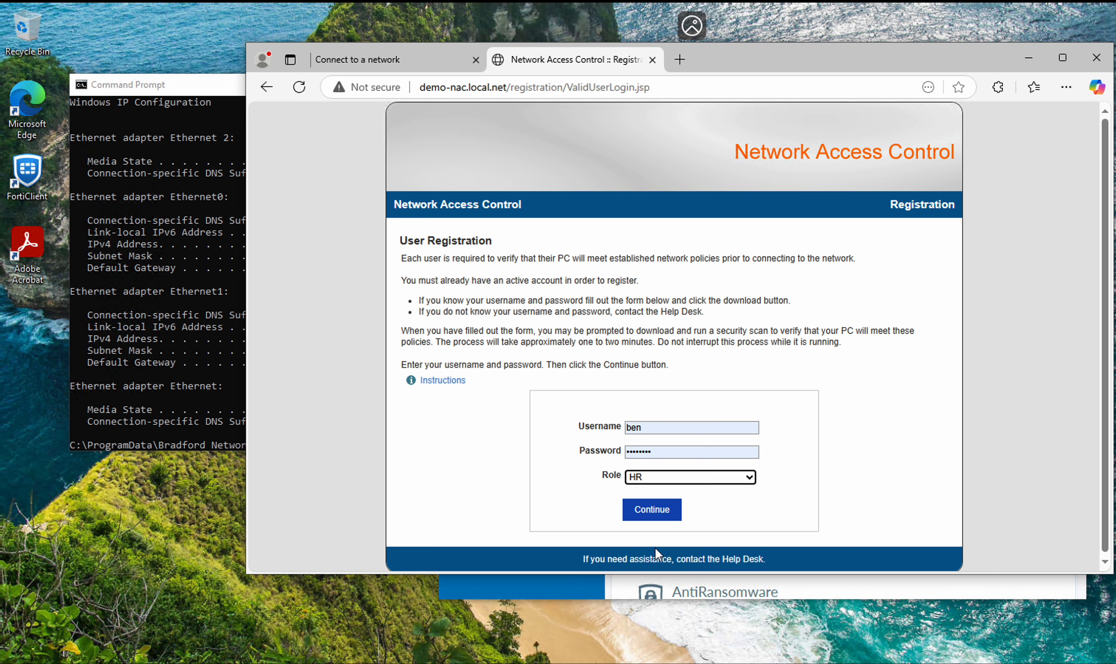
left_click(650, 511)
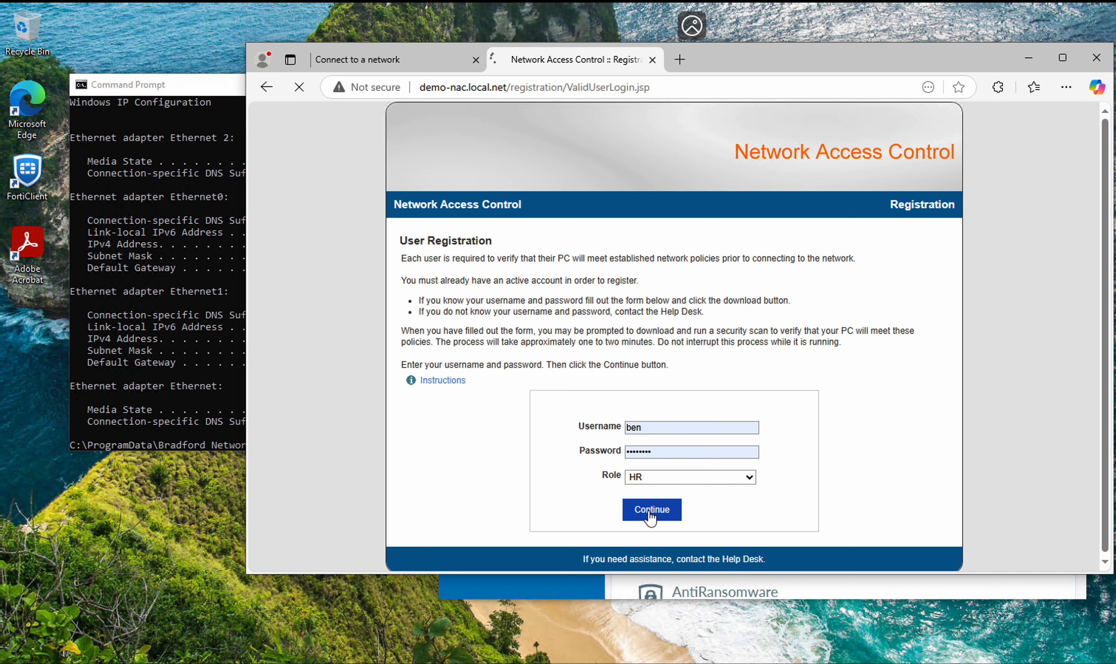
Return to FortiNAC, refresh Switch1's port list until port3 updates, and examine port3's connection state, current VLAN and connected adapter
key("ctrl+Left")
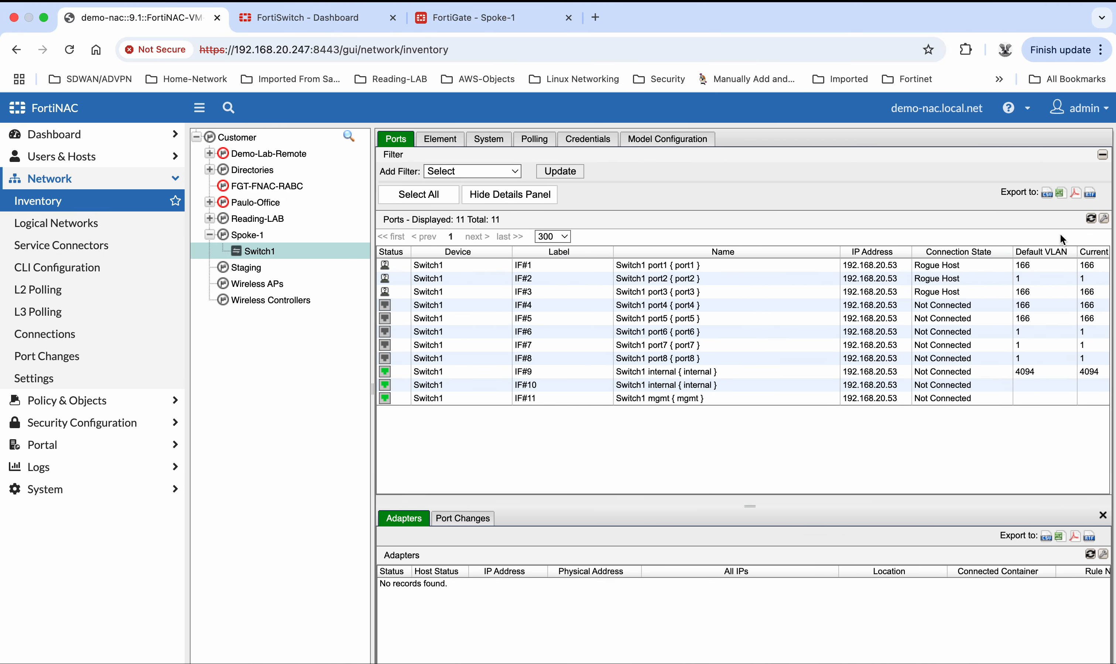
left_click(1092, 221)
left_click(1090, 222)
left_click(1095, 292)
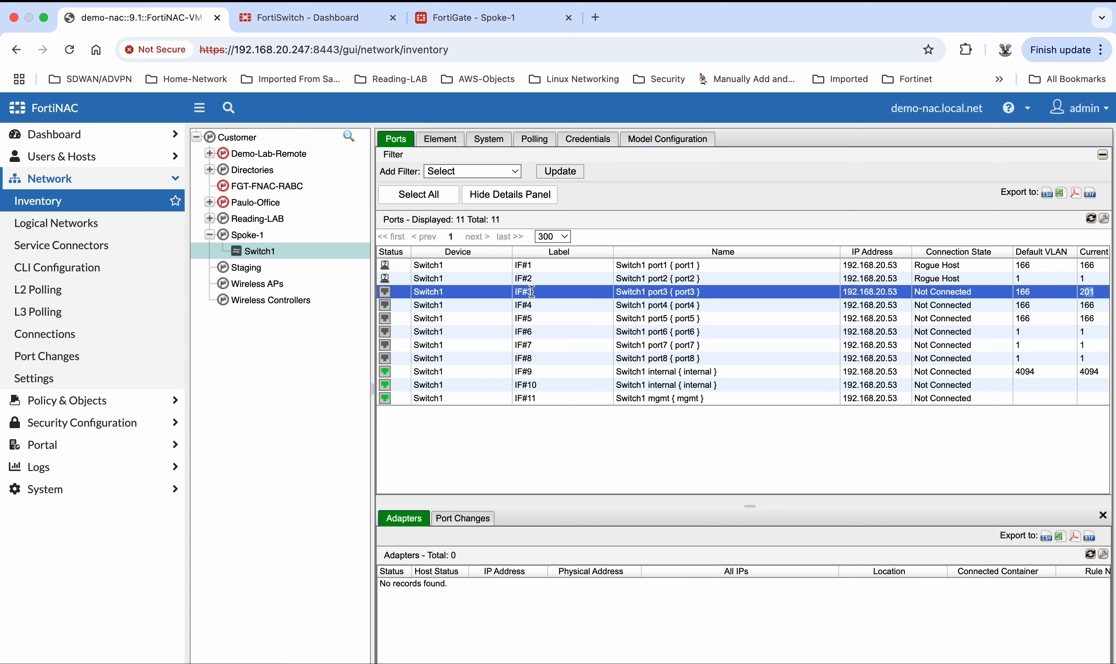
left_click(1090, 222)
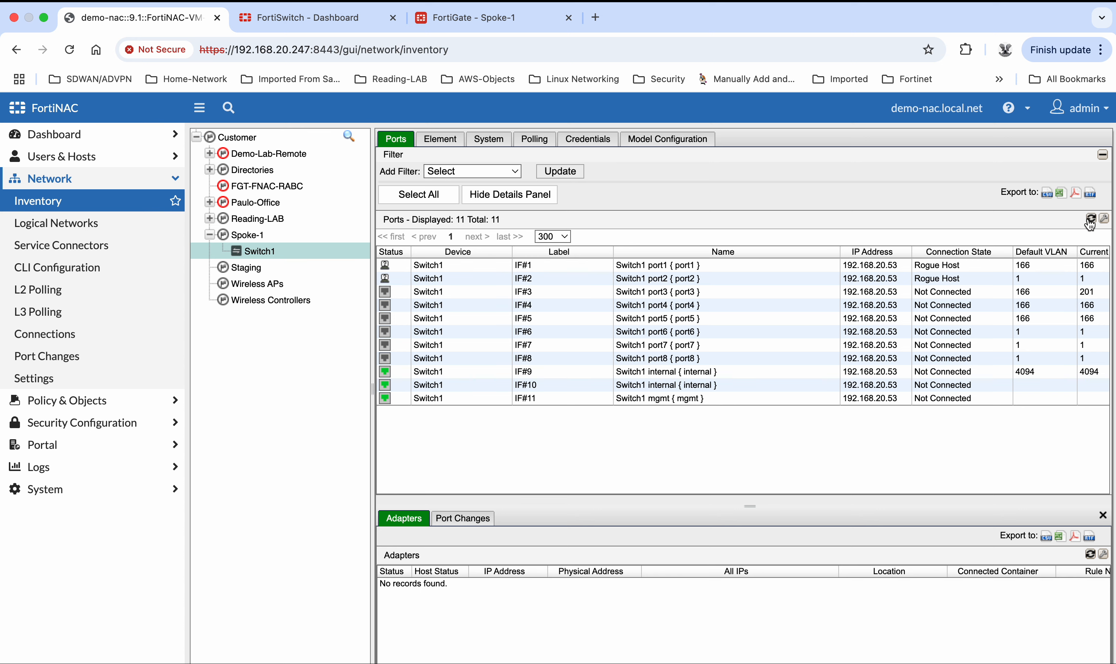
left_click(1091, 222)
left_click(1092, 222)
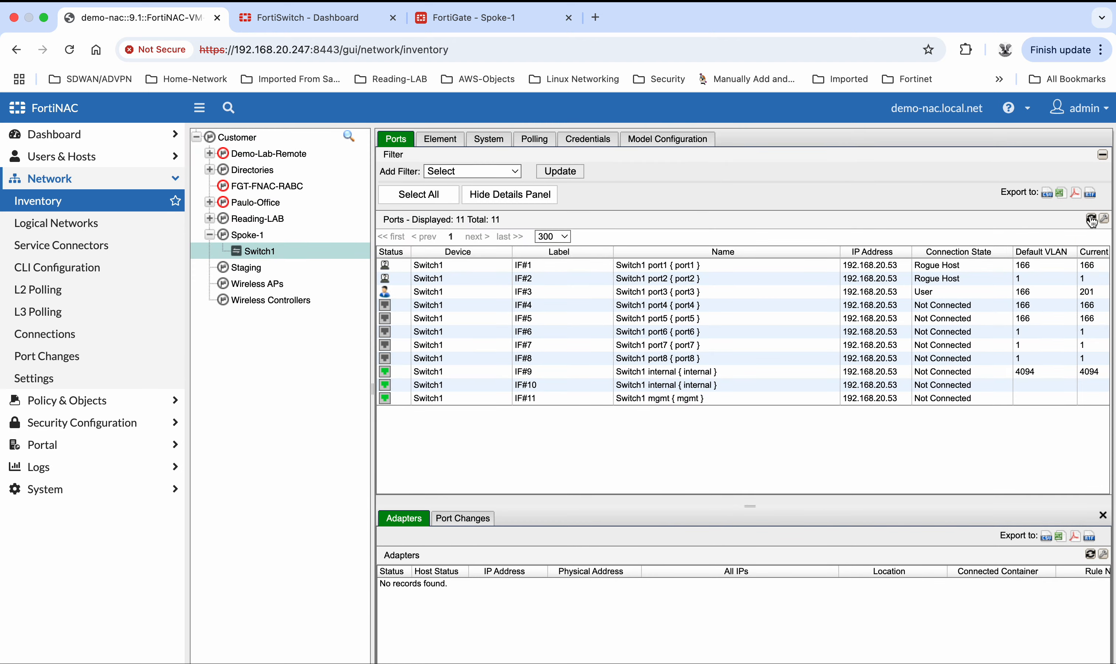
left_click(481, 292)
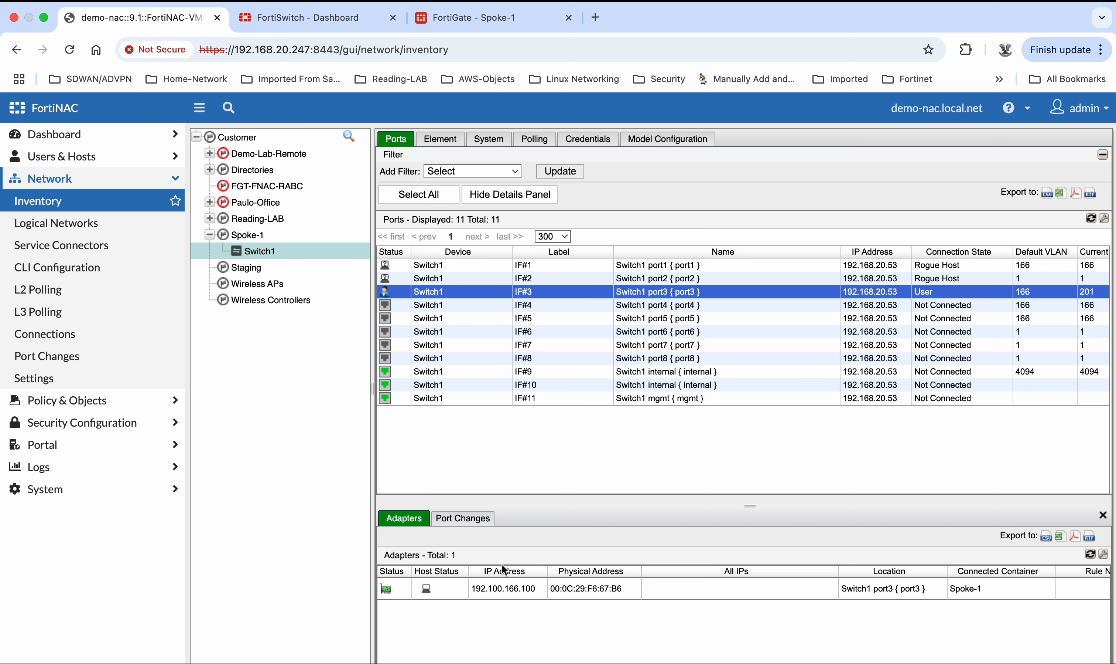
right_click(437, 594)
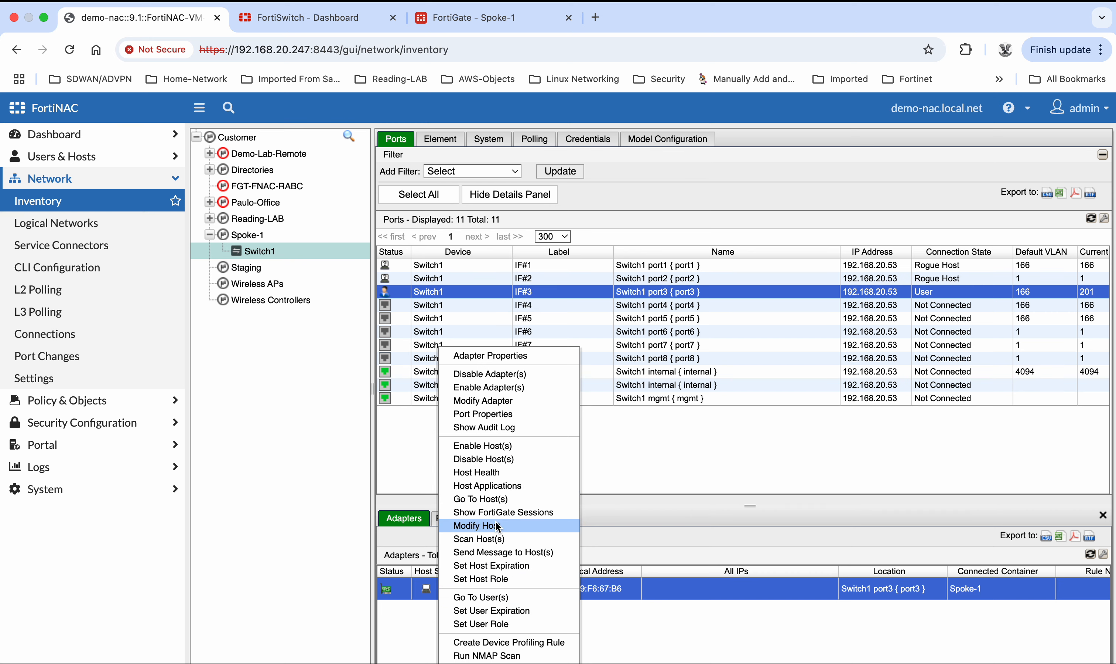
left_click(253, 512)
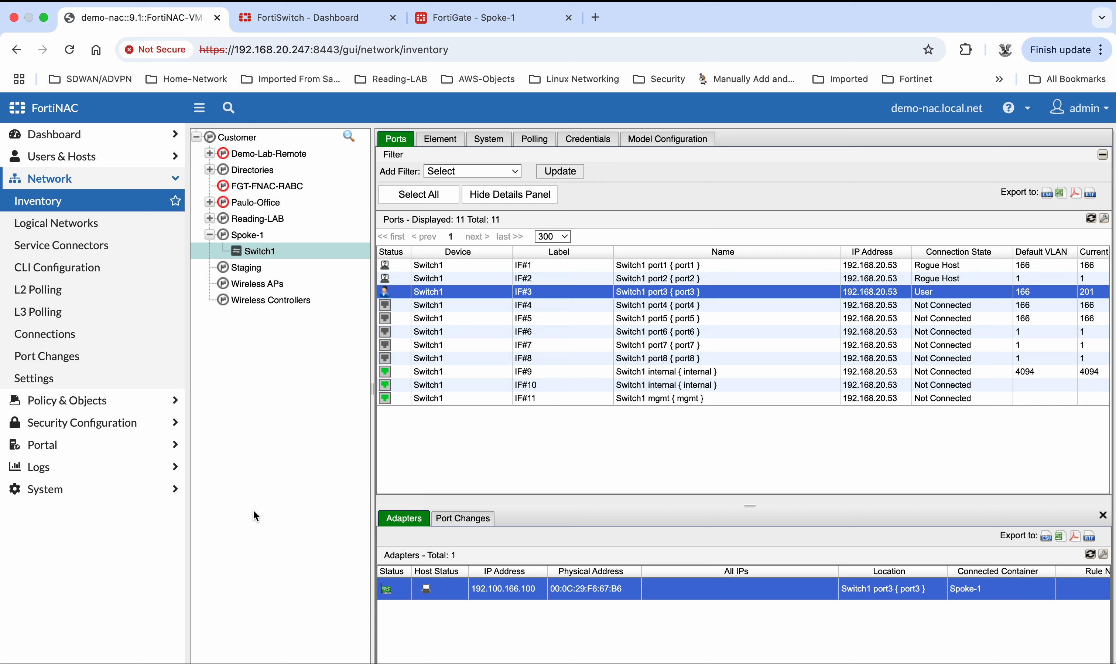
Open the list of hosts under Users & Hosts and refresh it
left_click(60, 158)
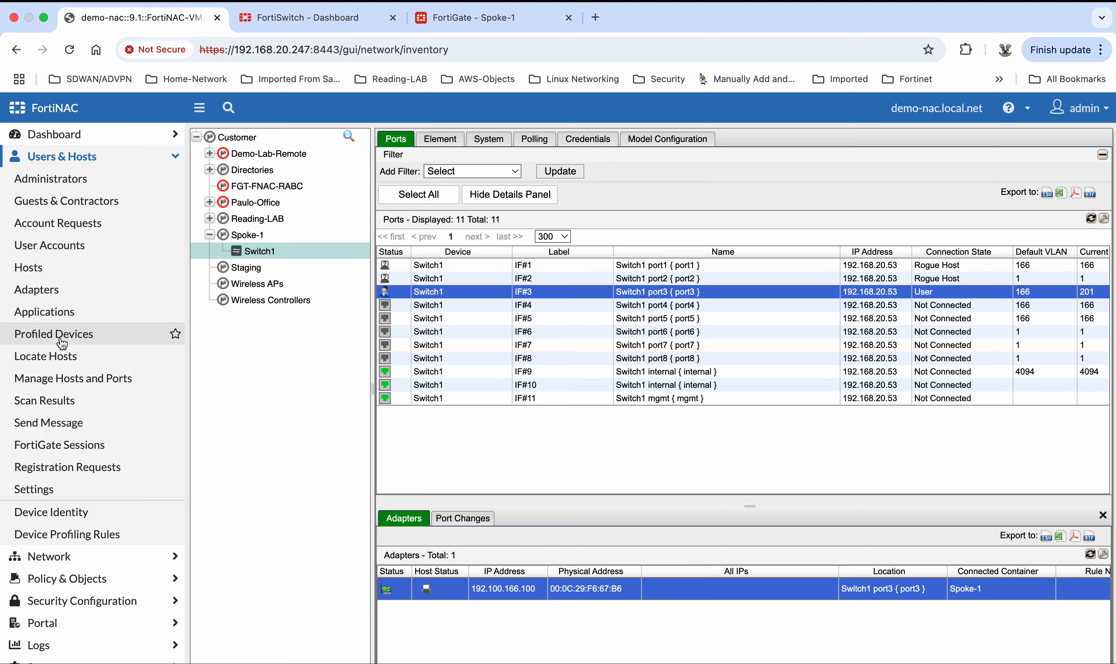
left_click(55, 288)
left_click(55, 274)
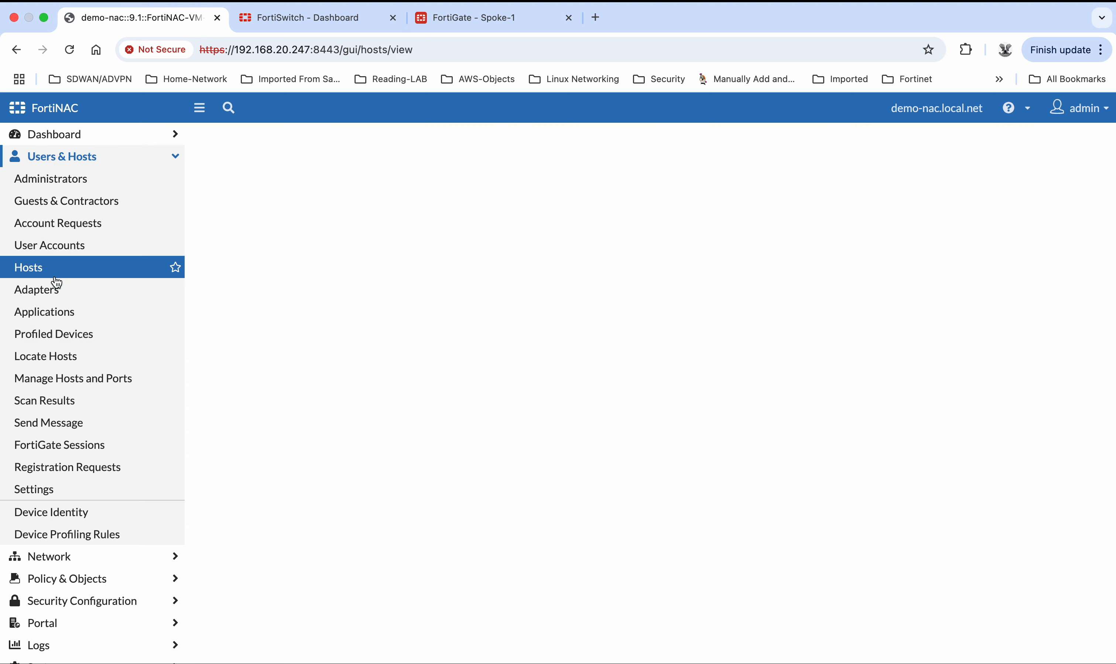
right_click(312, 593)
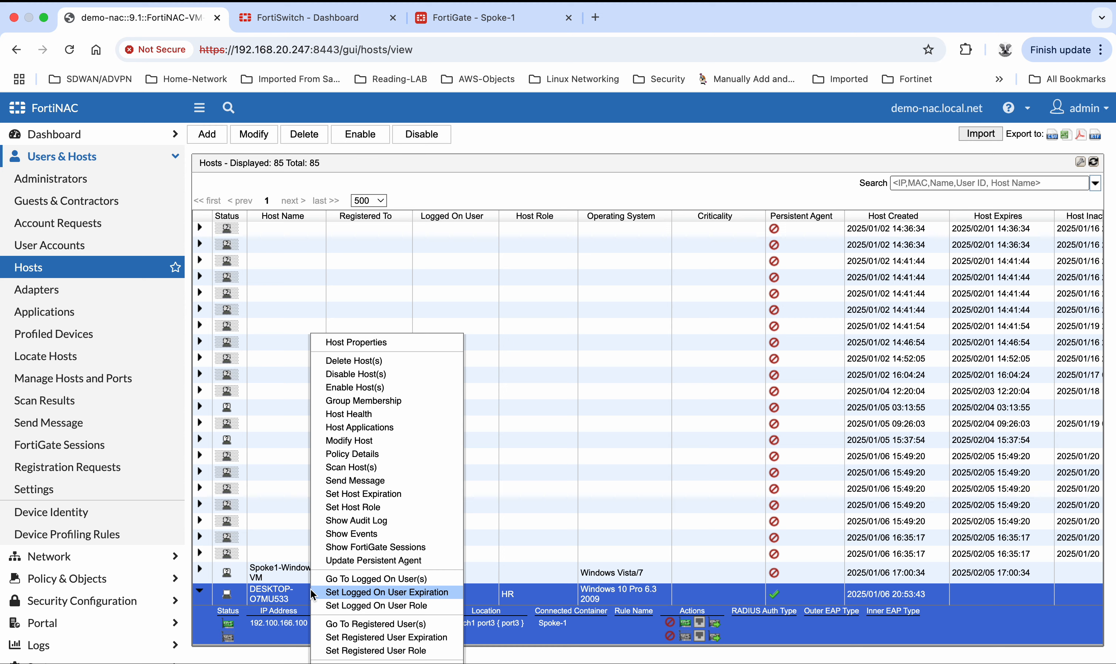
left_click(1094, 162)
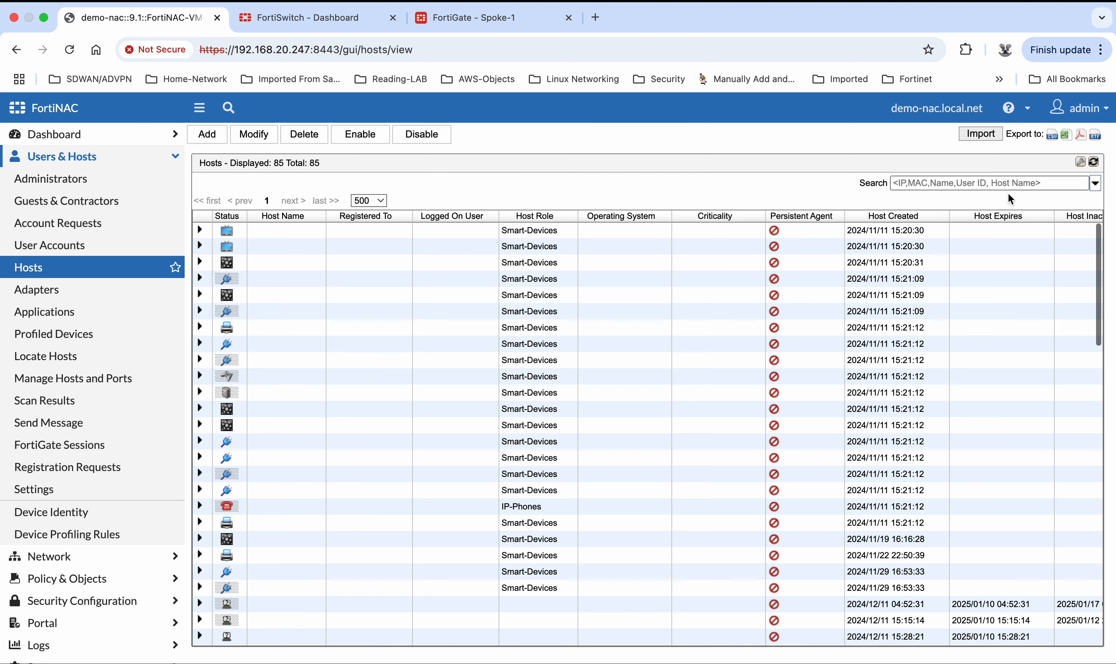
Examine the network access policy details of the host DESKTOP-O7MU533 at the end of the host list, and close them
scroll(478, 553, "down", 10)
right_click(364, 633)
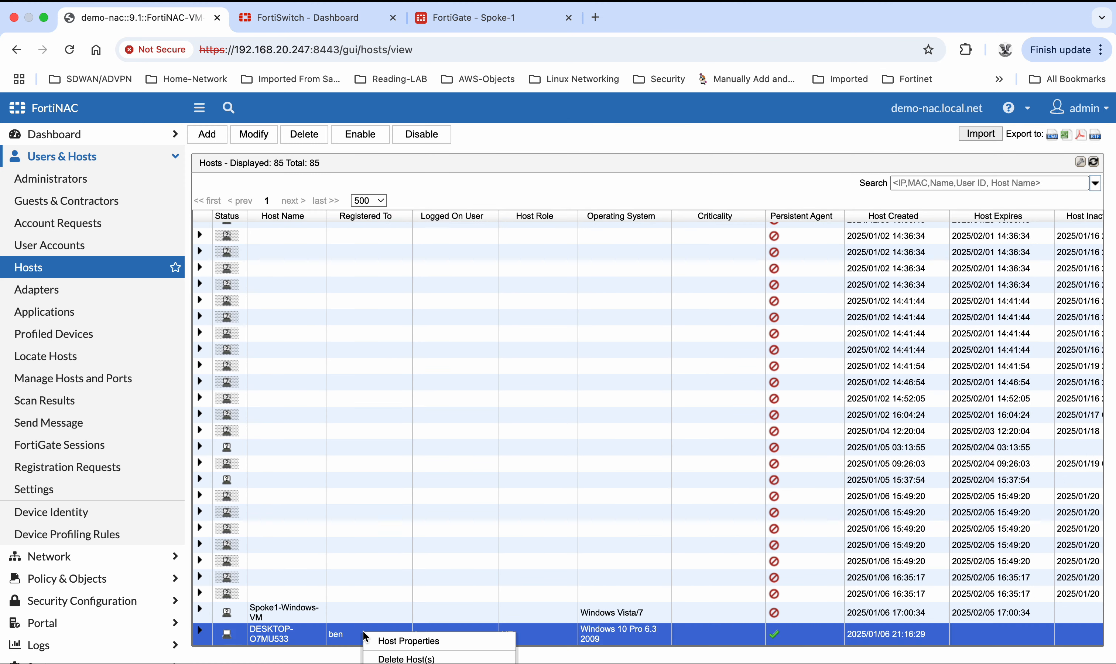
scroll(365, 636, "down", 5)
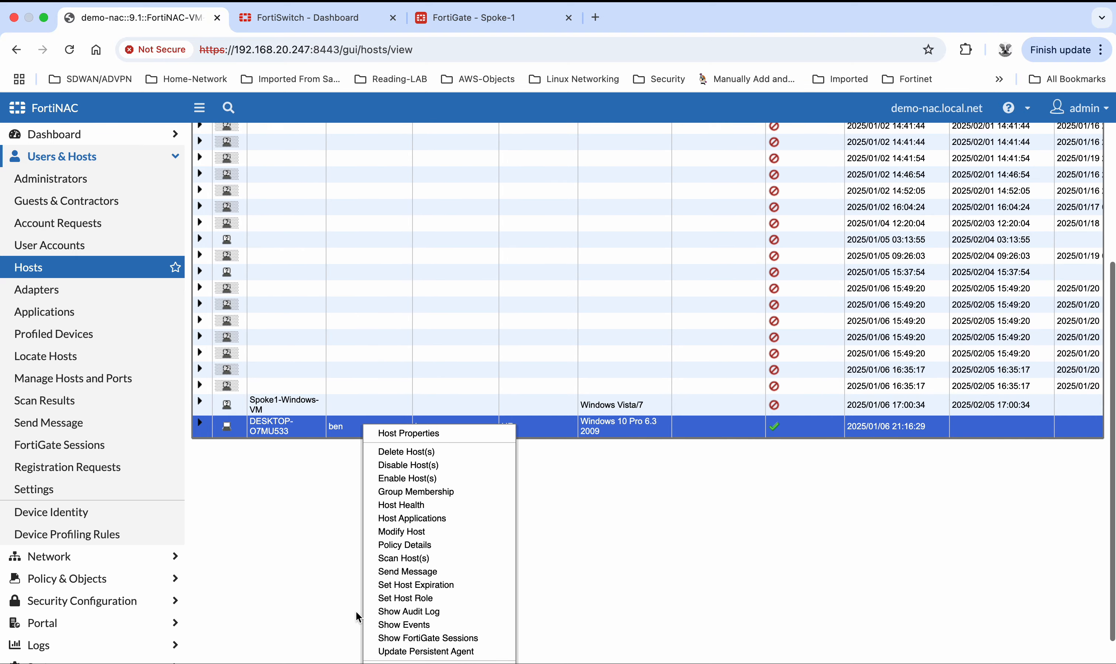
left_click(407, 545)
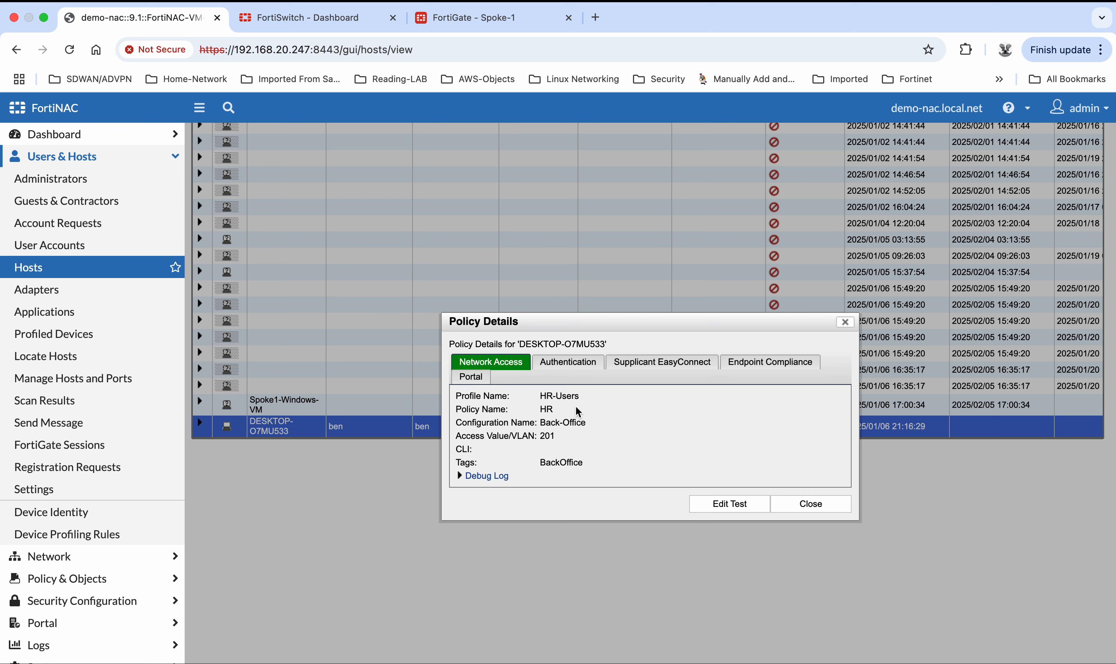
left_click(815, 504)
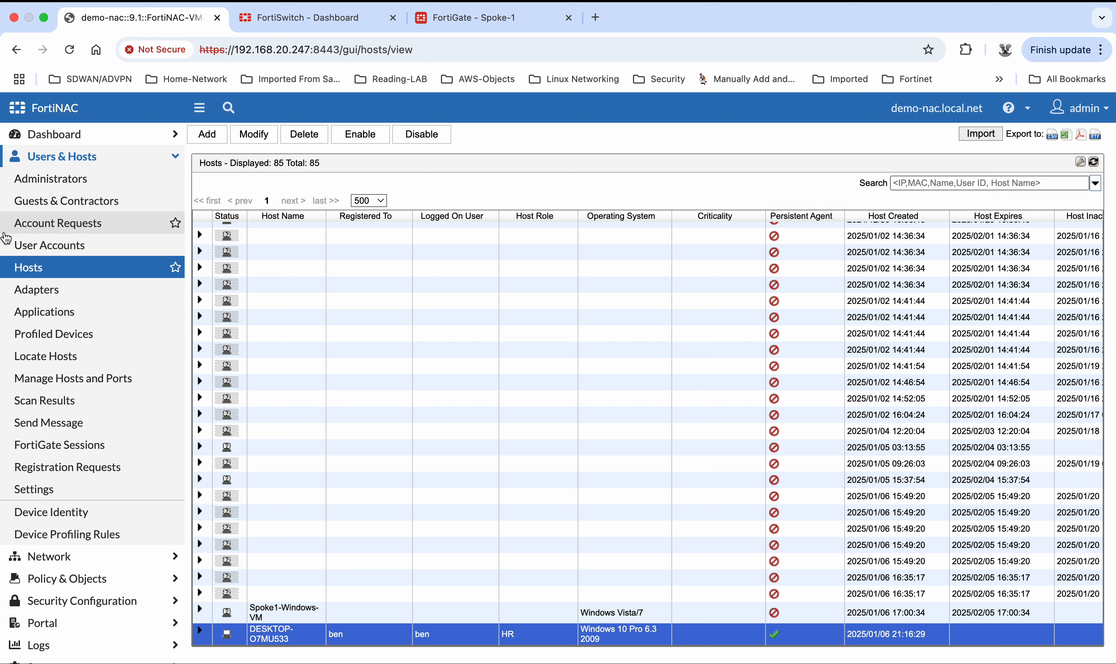
Return to the network inventory, expand the Spoke-1 container, and display Switch1's ports again
left_click(79, 576)
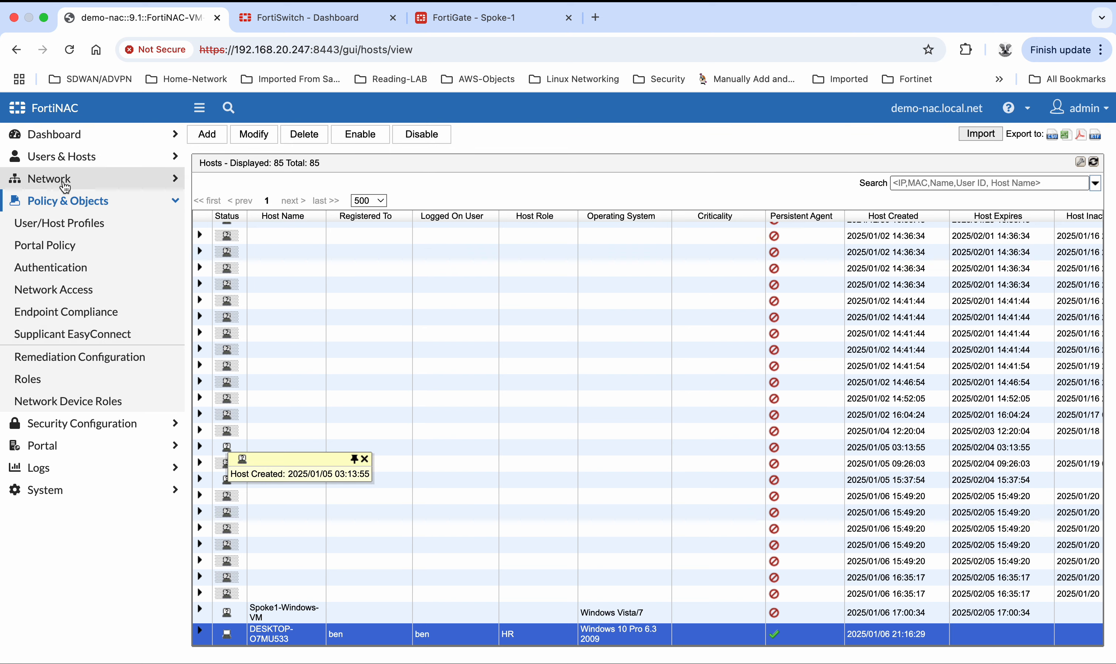
left_click(78, 178)
left_click(80, 156)
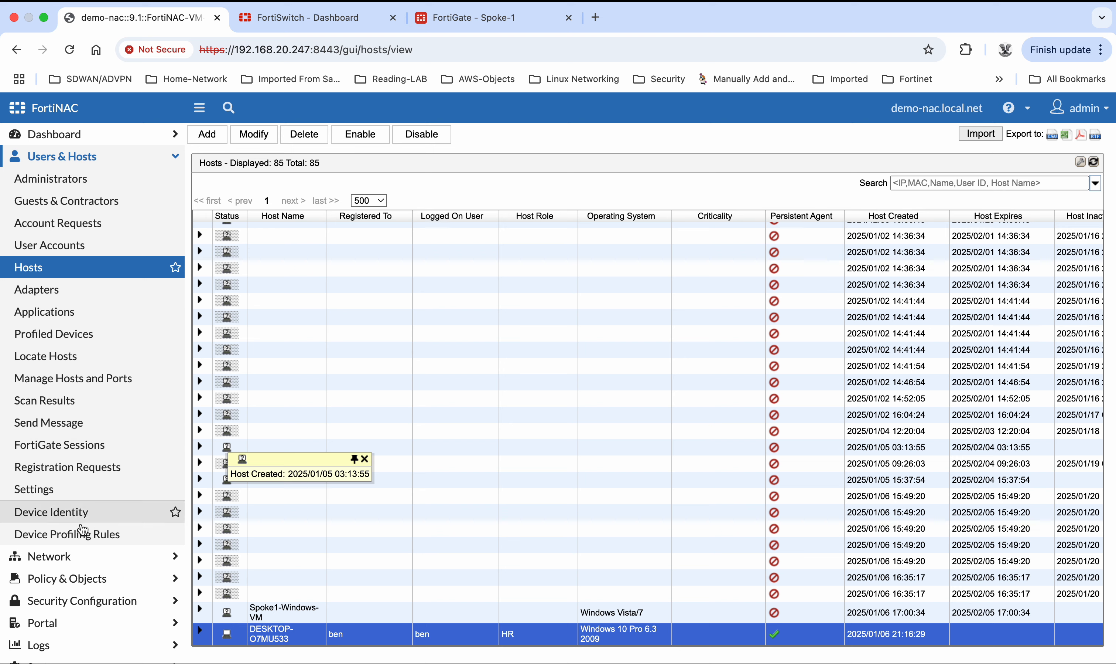
left_click(84, 557)
left_click(94, 203)
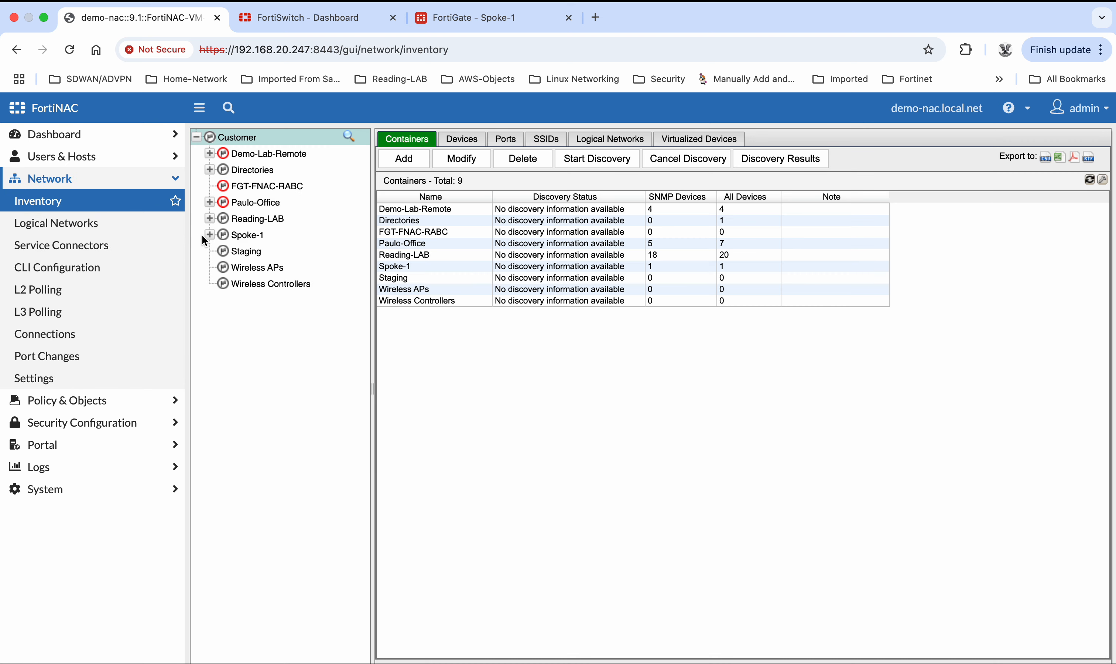
left_click(210, 235)
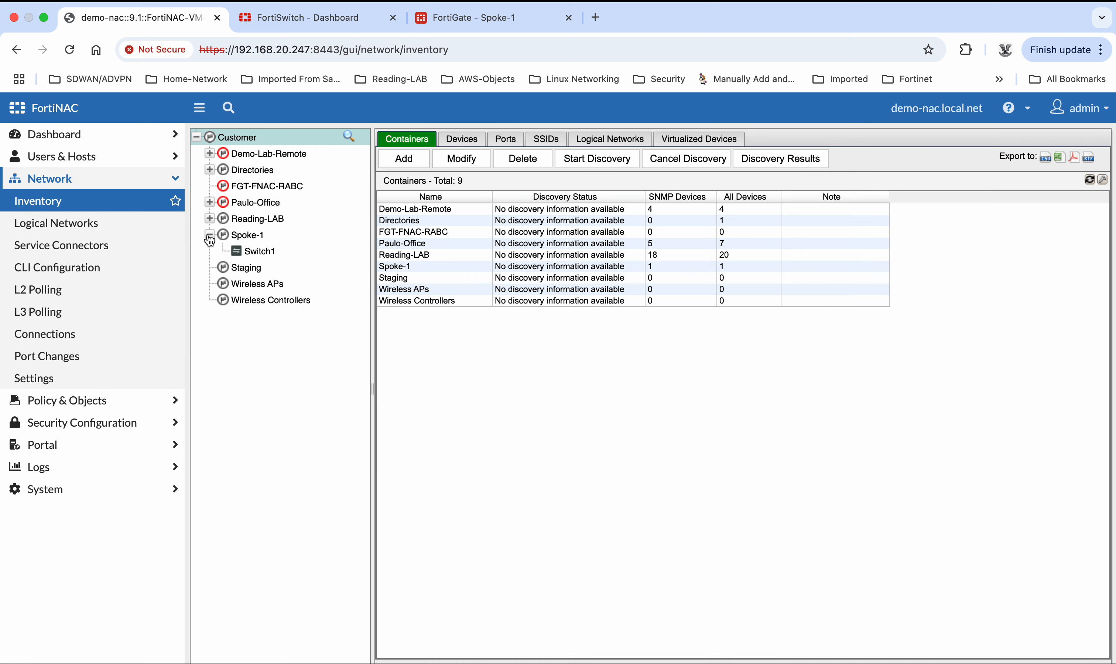
left_click(265, 254)
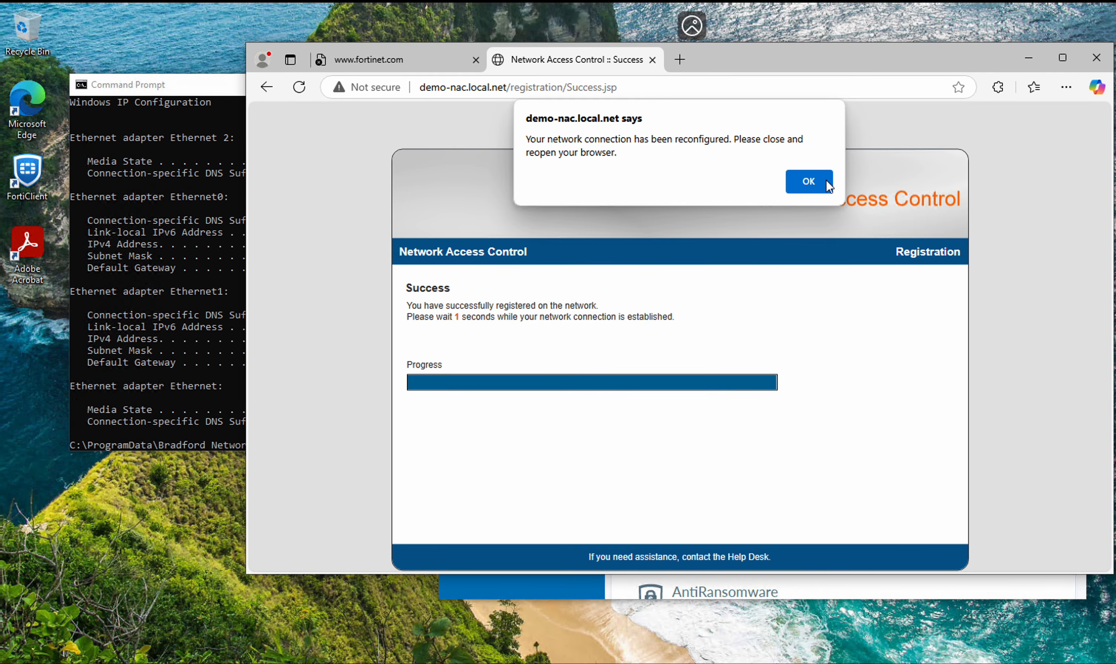
left_click(809, 180)
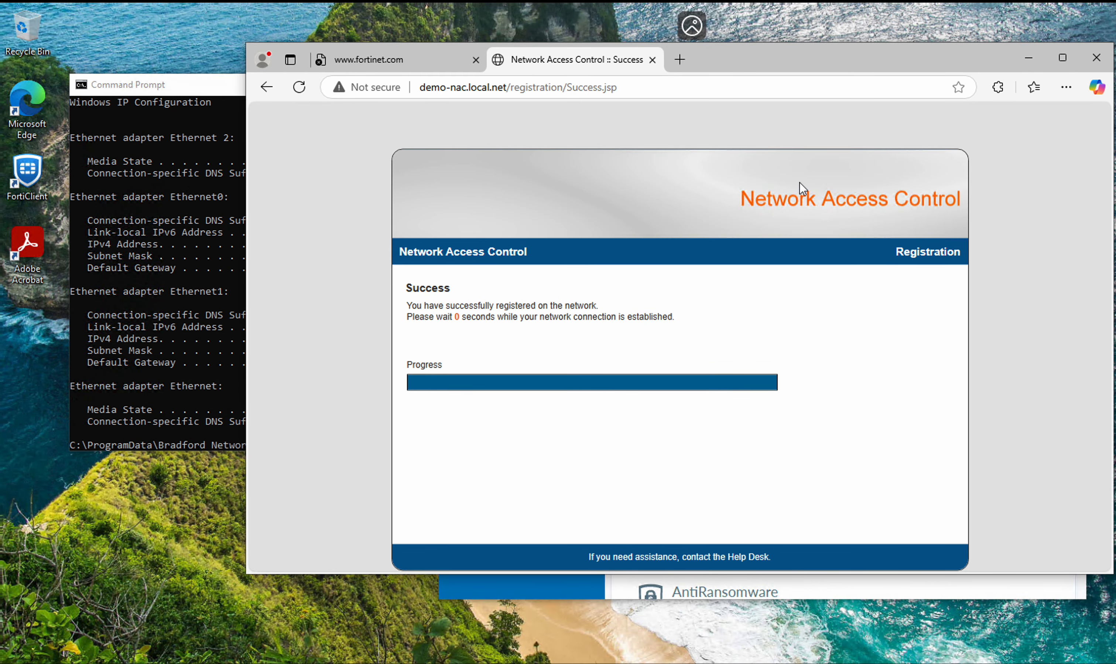
left_click(406, 67)
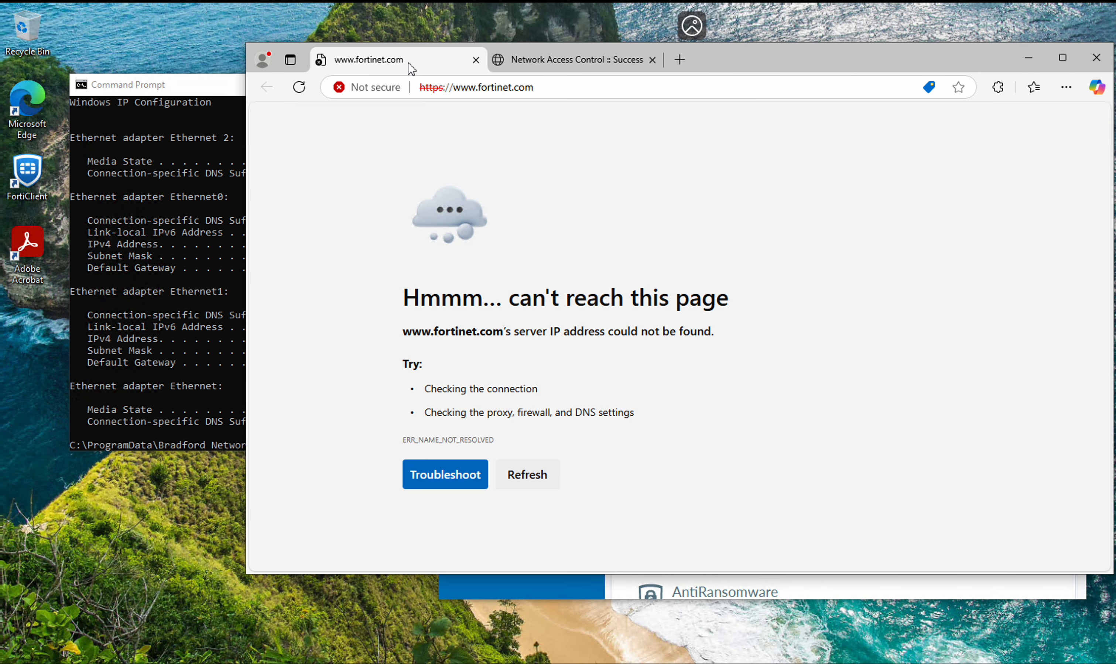
left_click(472, 81)
key("Return")
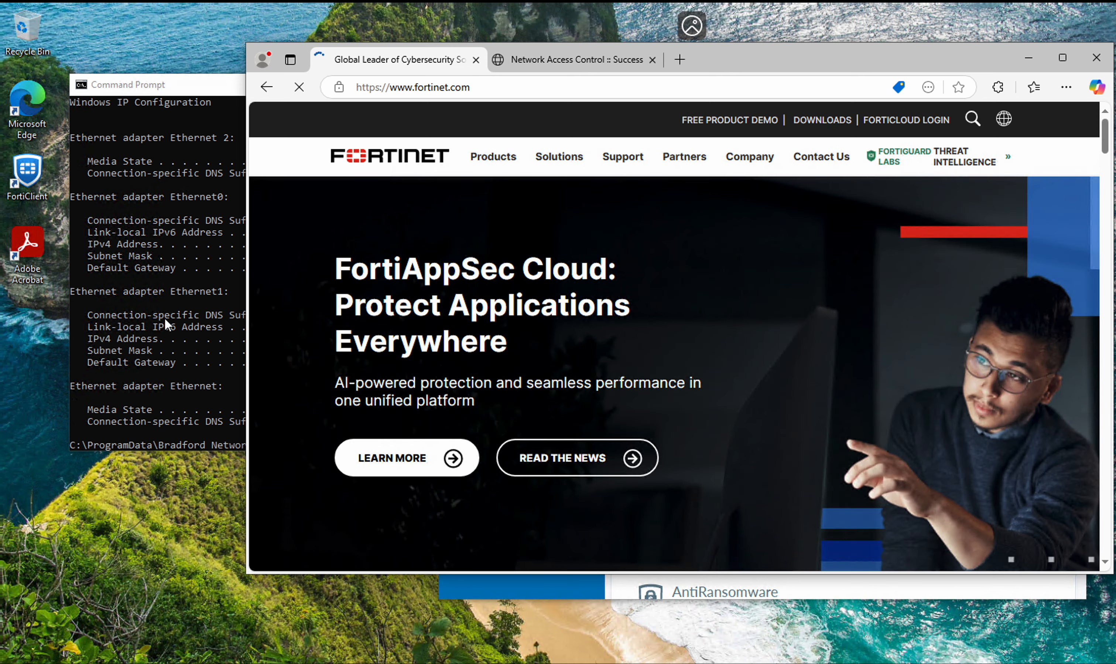
Run ipconfig in Command Prompt on the endpoint and compare Ethernet0's IPv4 address with the earlier output
left_click(164, 317)
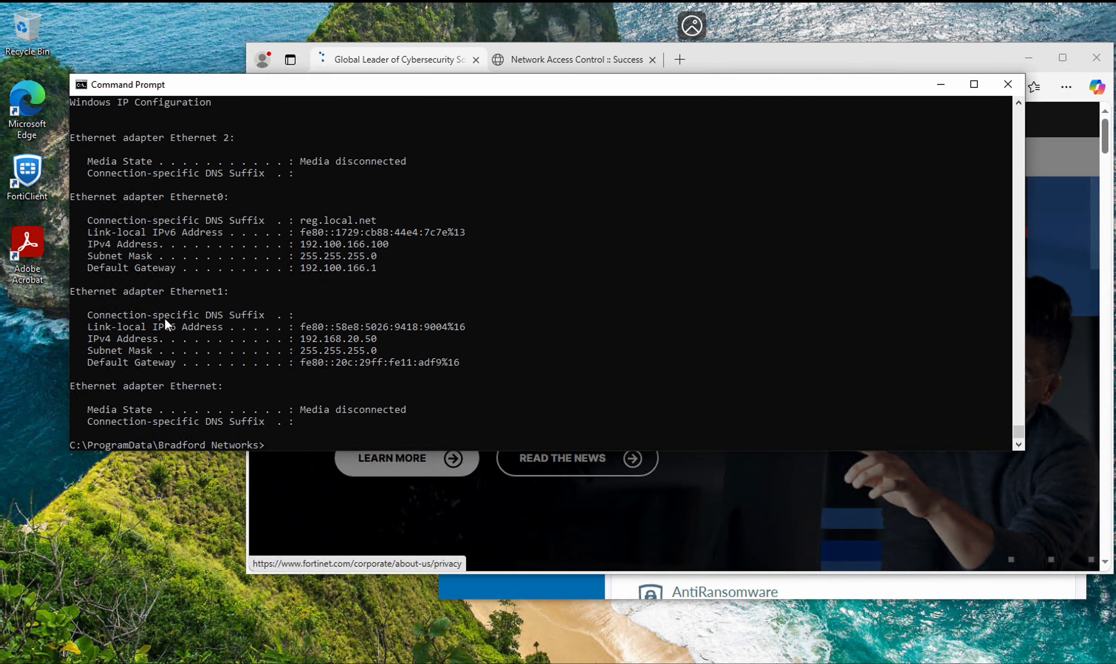
type("ipconfig")
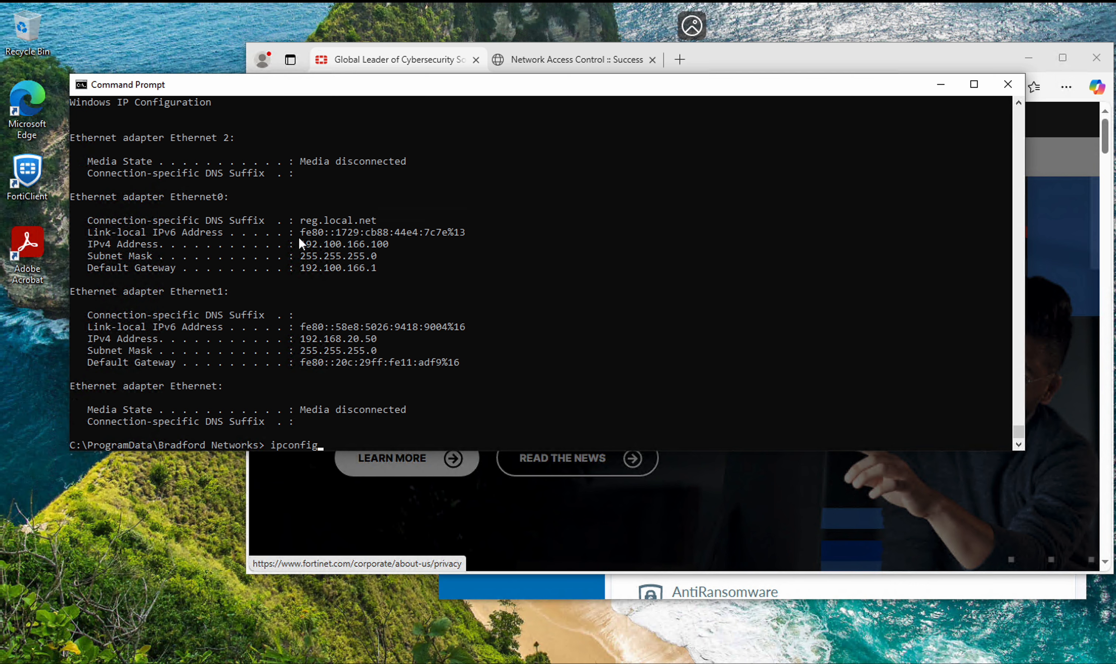
left_click_drag(299, 242, 393, 247)
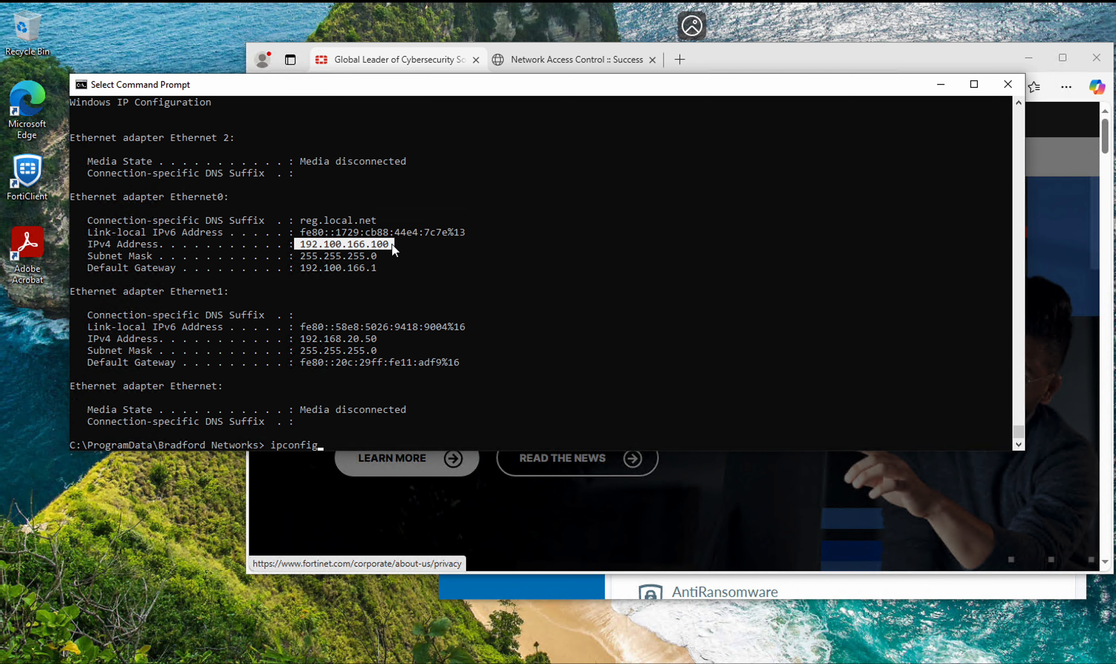
key("ctrl+c")
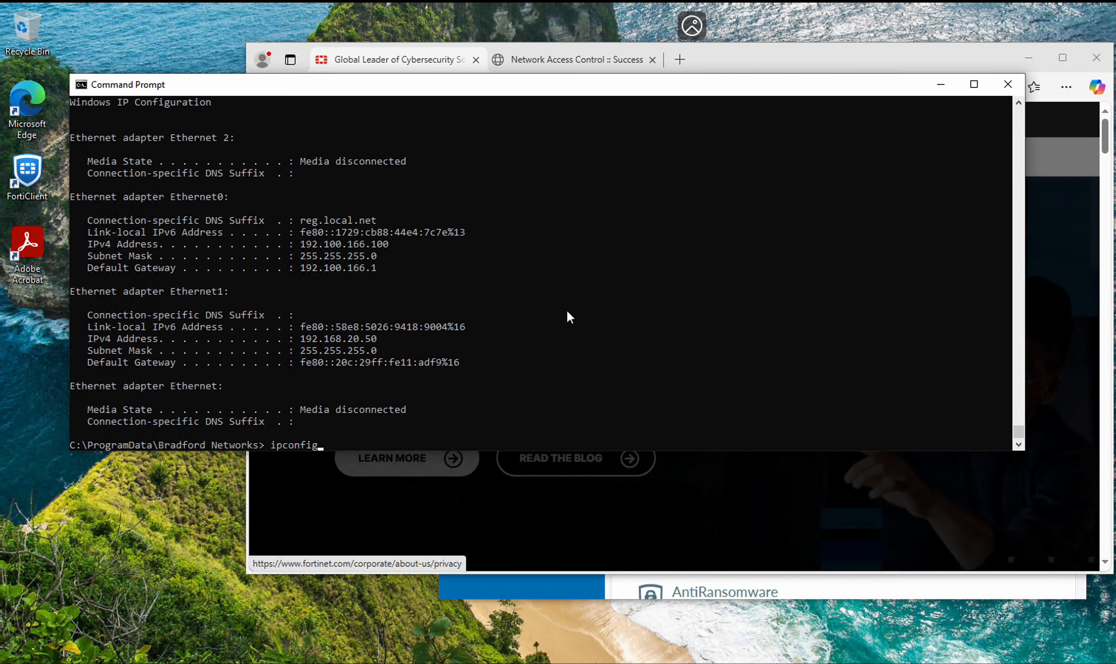
key("Return")
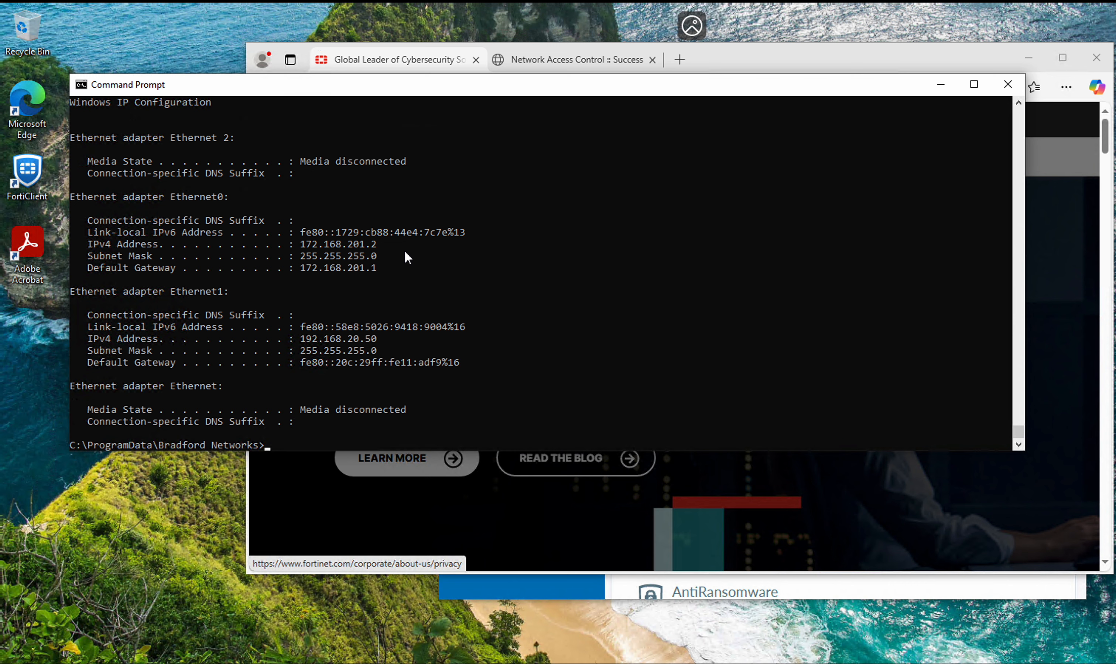
Return to FortiNAC and open the AV-Check scan from the Endpoint Compliance scans for modification
mouse_move(521, 662)
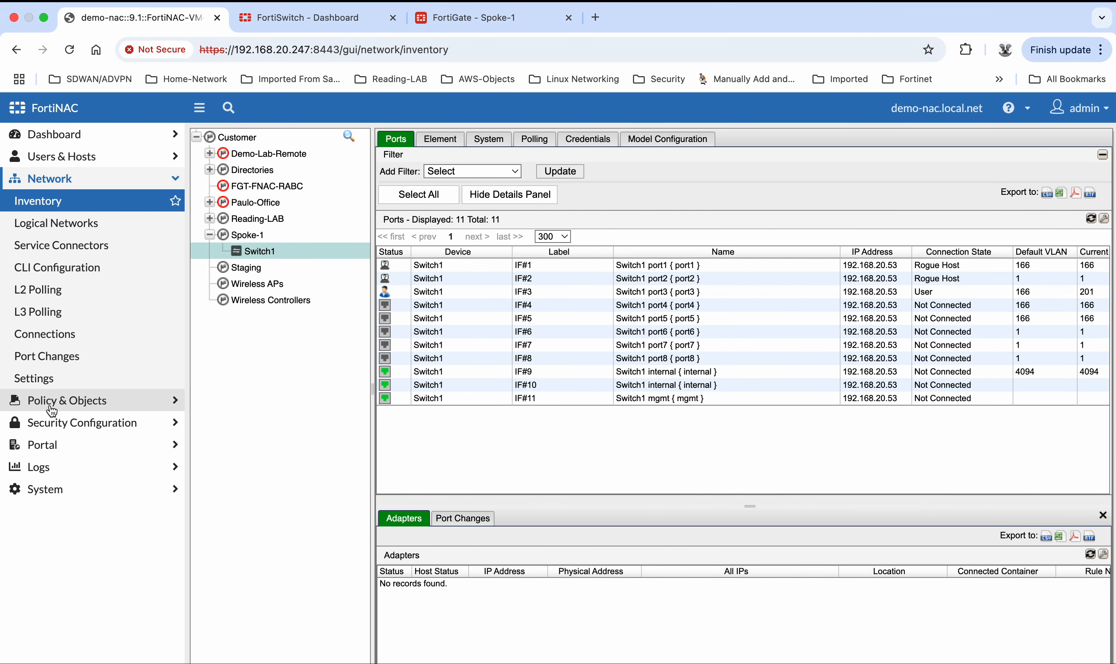
left_click(74, 399)
left_click(81, 316)
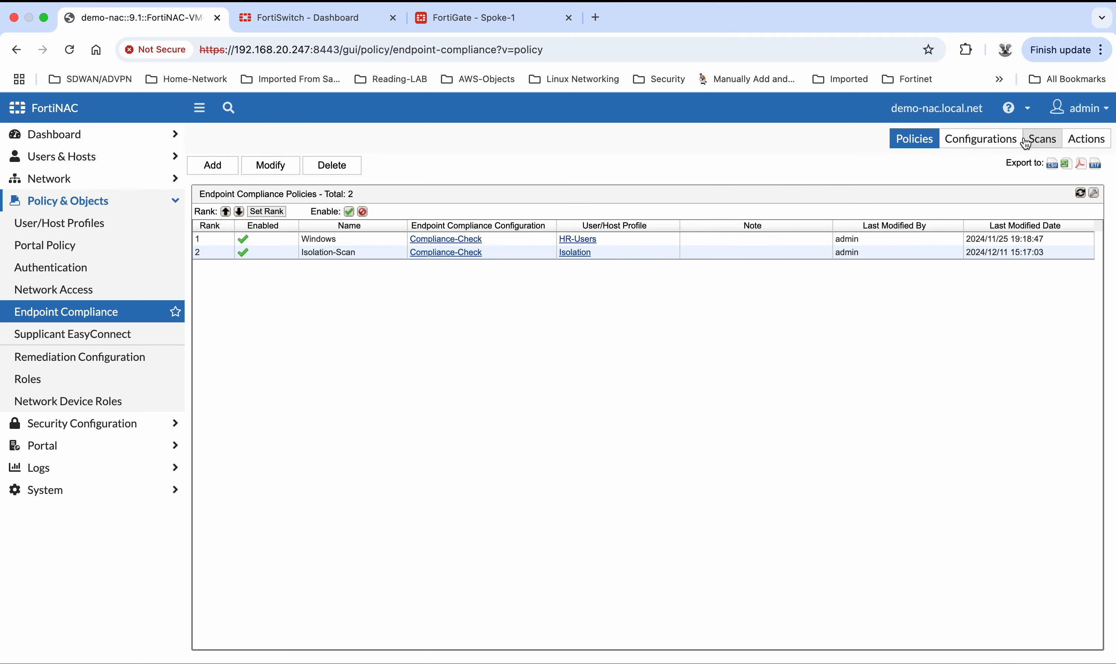
left_click(1042, 138)
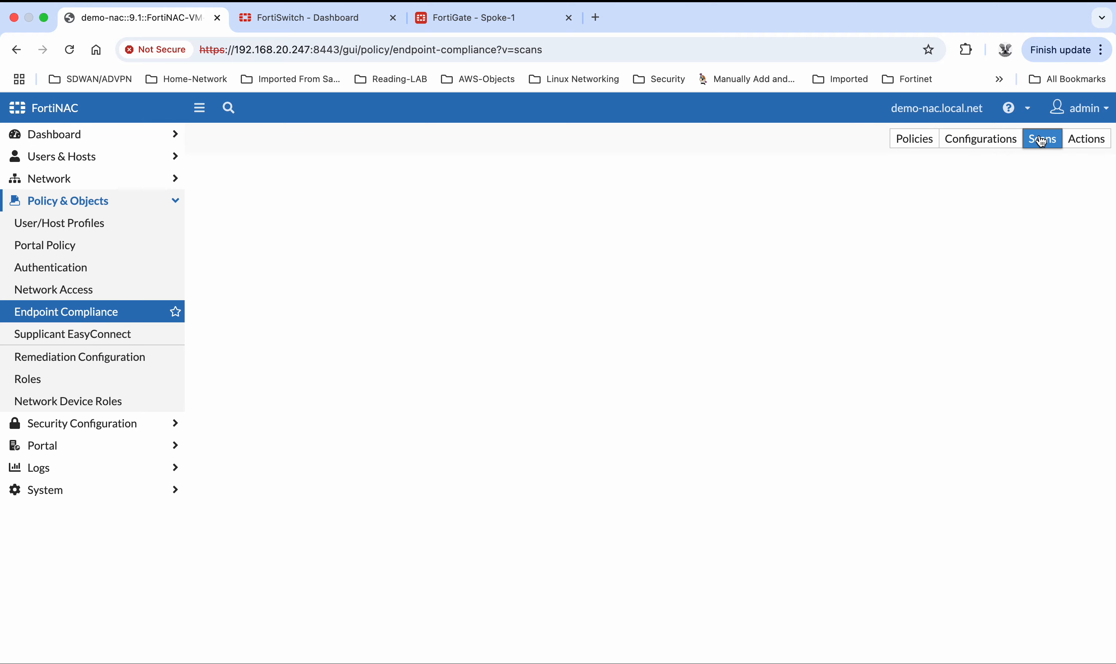
double_click(372, 228)
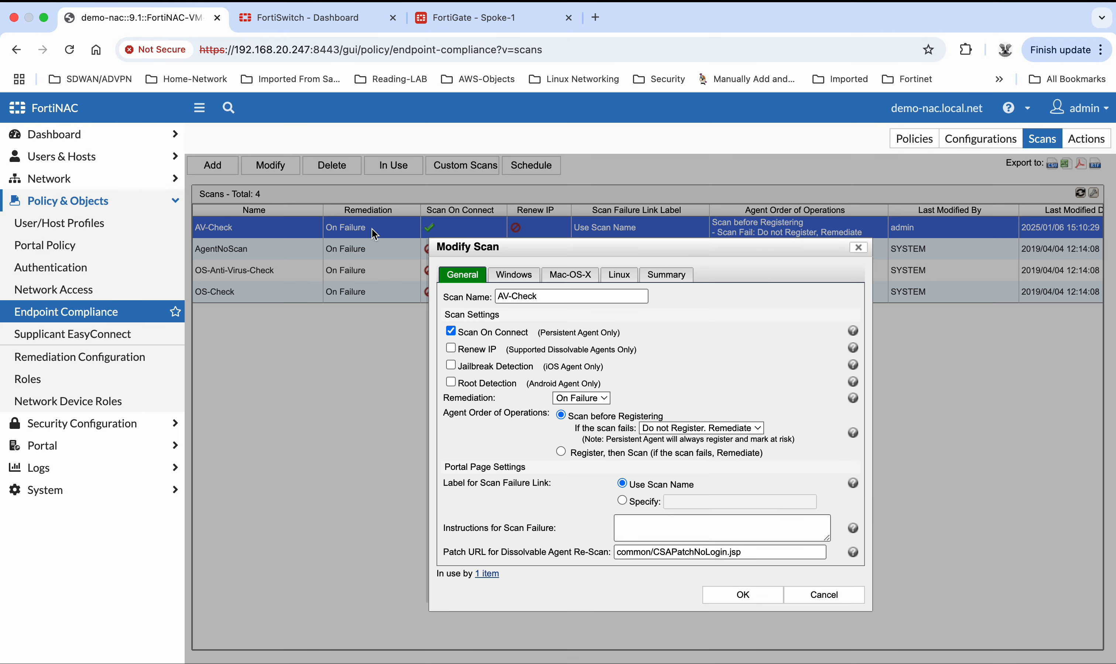
In the scan's Windows Anti-Virus category, deselect FortiClient, select F-Prot instead, and save the scan
left_click(524, 279)
scroll(495, 491, "down", 3)
scroll(496, 494, "down", 5)
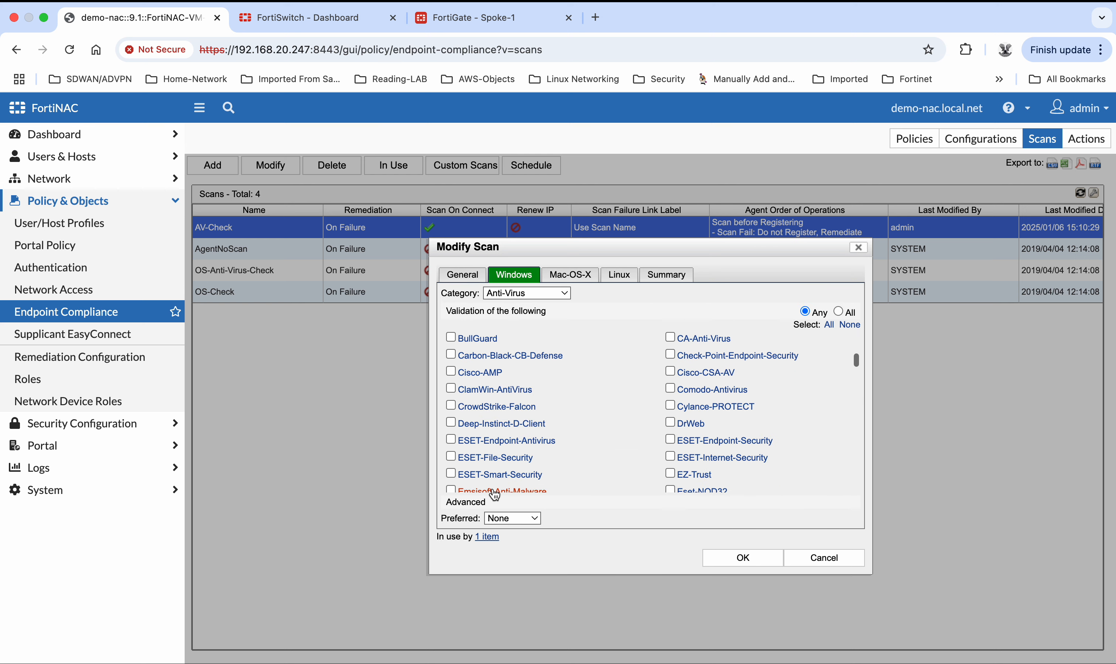
scroll(494, 494, "up", 1)
scroll(493, 494, "down", 3)
left_click(492, 493)
scroll(491, 494, "down", 1)
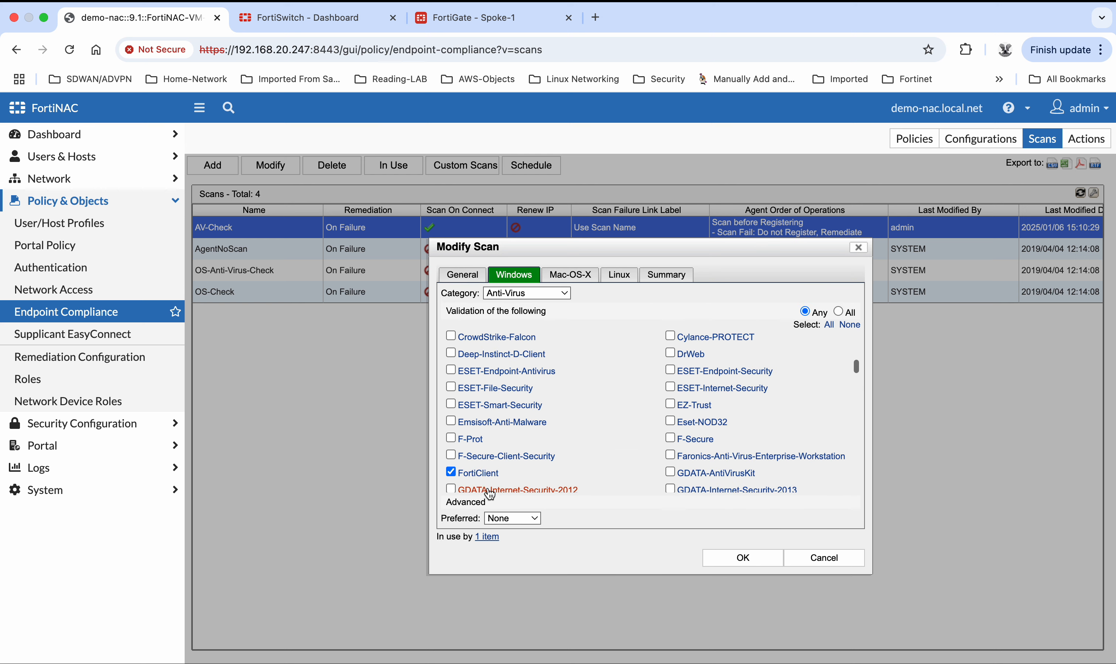
left_click(451, 471)
left_click(451, 438)
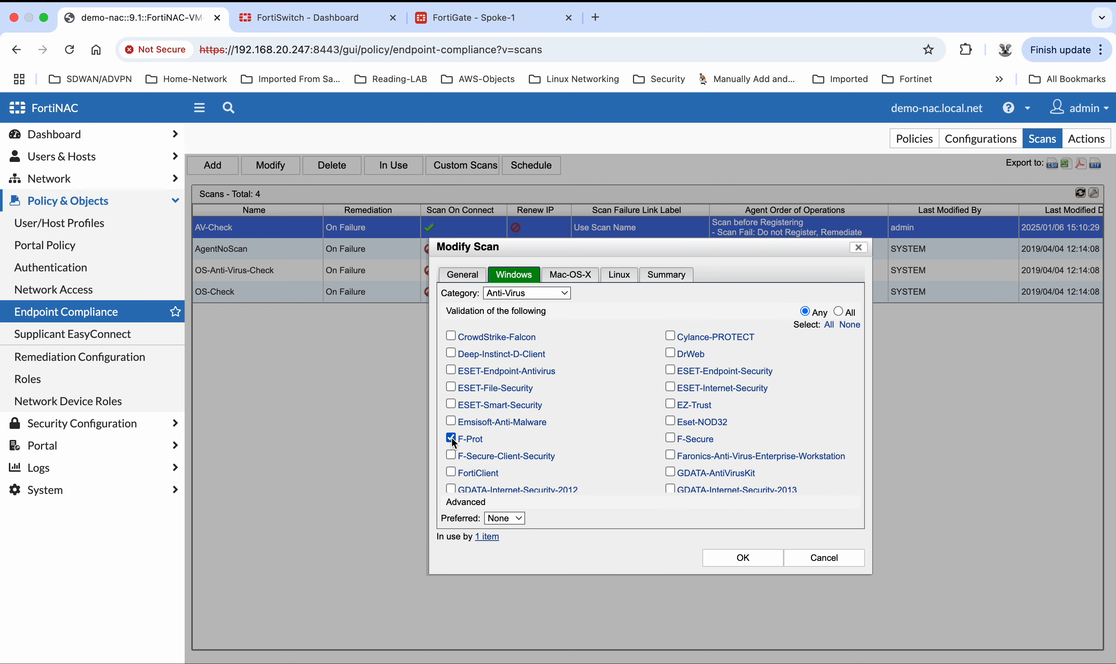
left_click(732, 559)
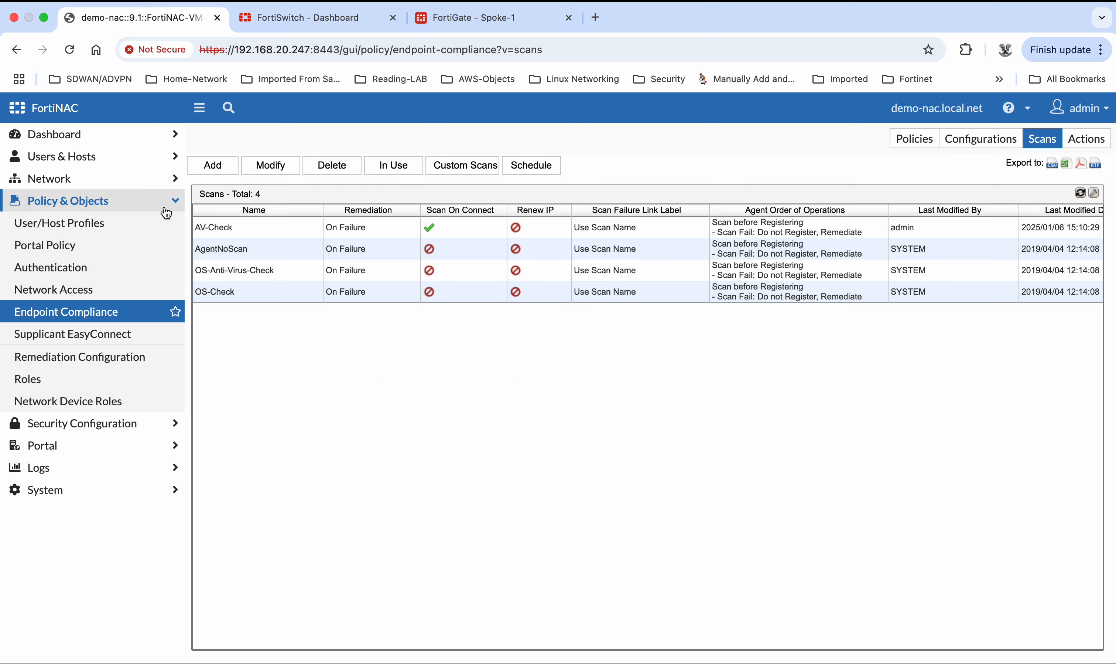
Return to the list of hosts and start a scan of the host DESKTOP-O7MU533
left_click(95, 157)
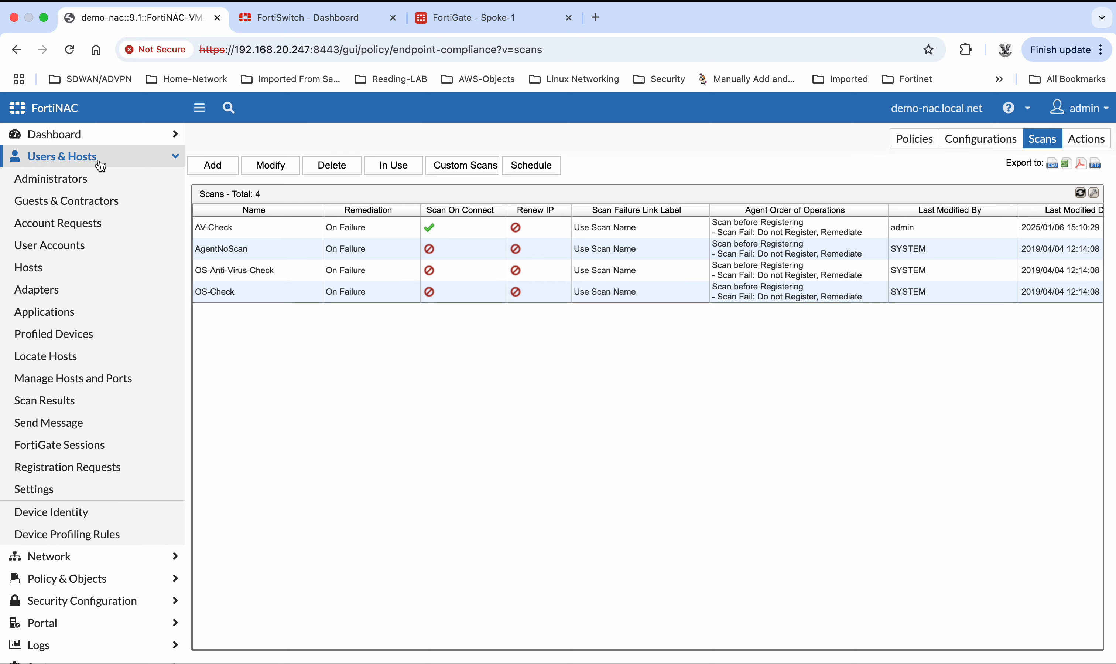
left_click(69, 276)
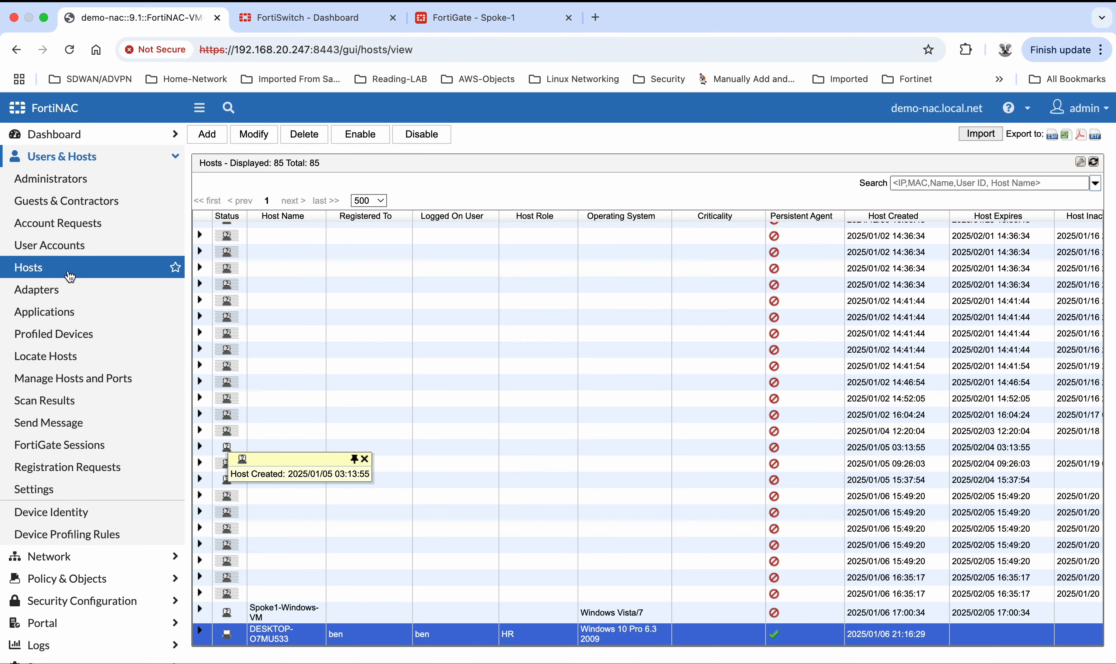
right_click(352, 637)
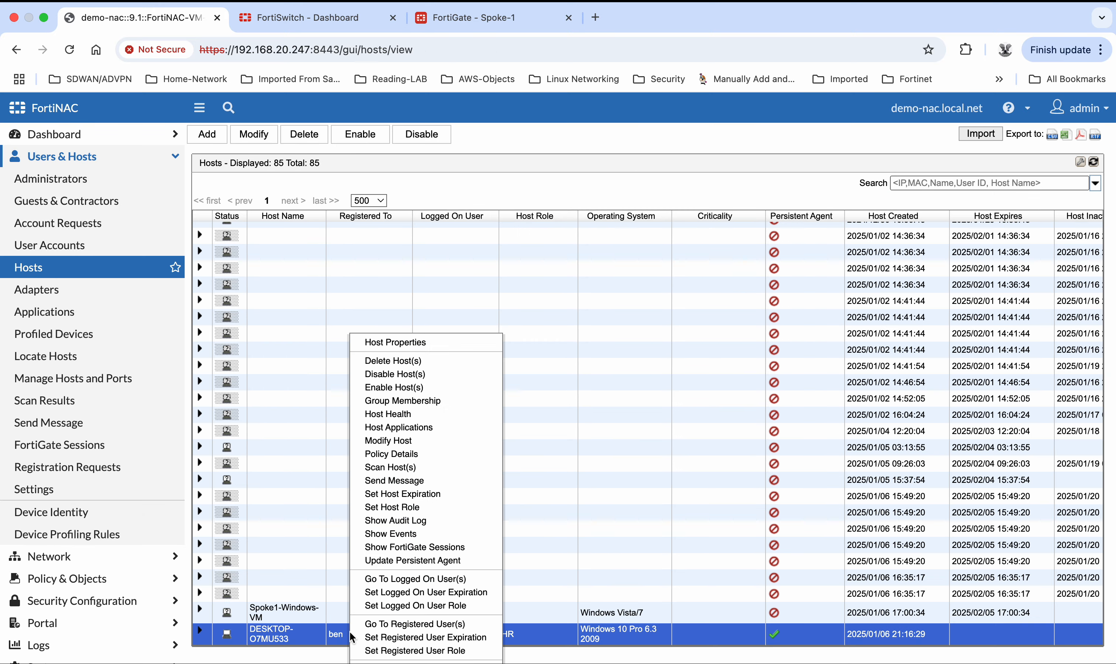
left_click(405, 470)
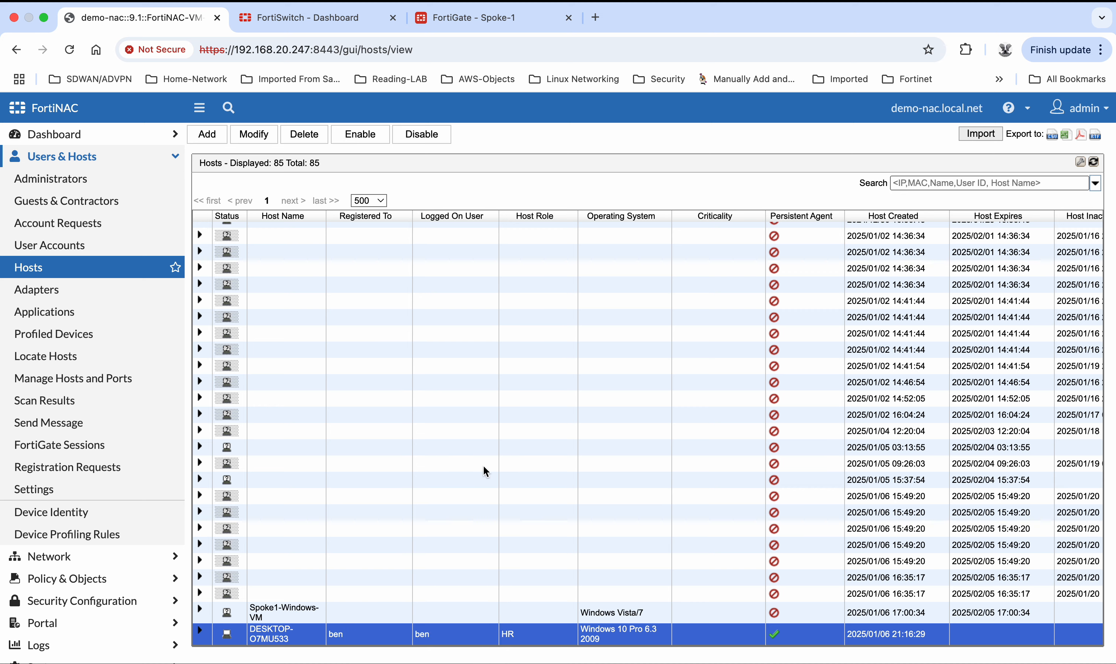
Switch to the Windows endpoint and read the FortiNAC agent's notification message
key("ctrl+Right")
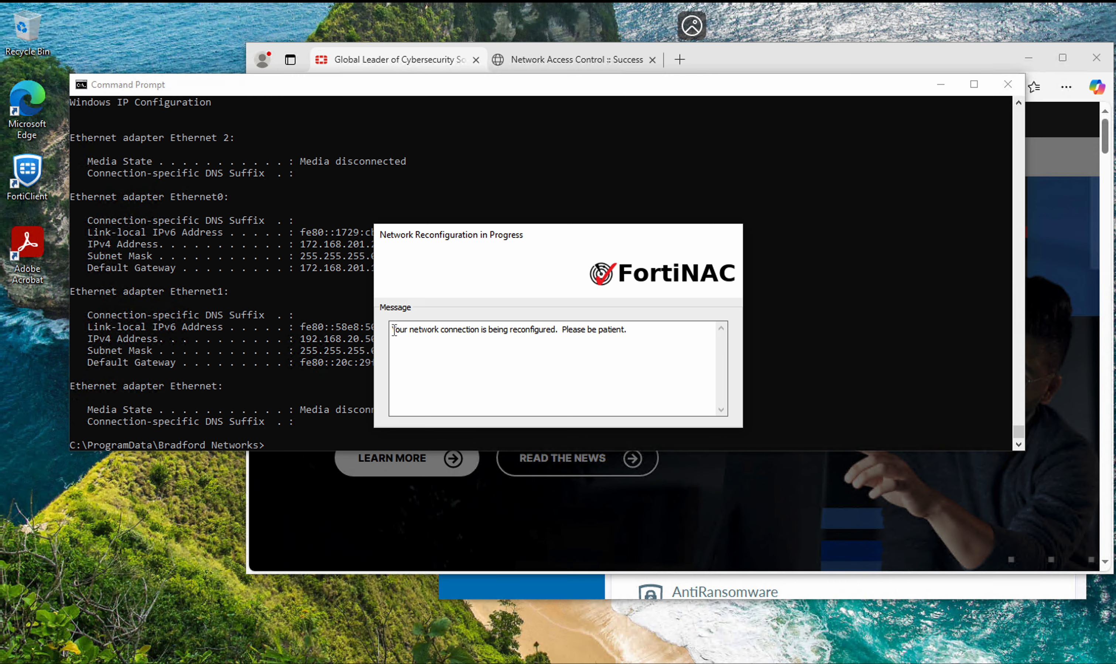
left_click_drag(394, 330, 632, 341)
left_click(635, 346)
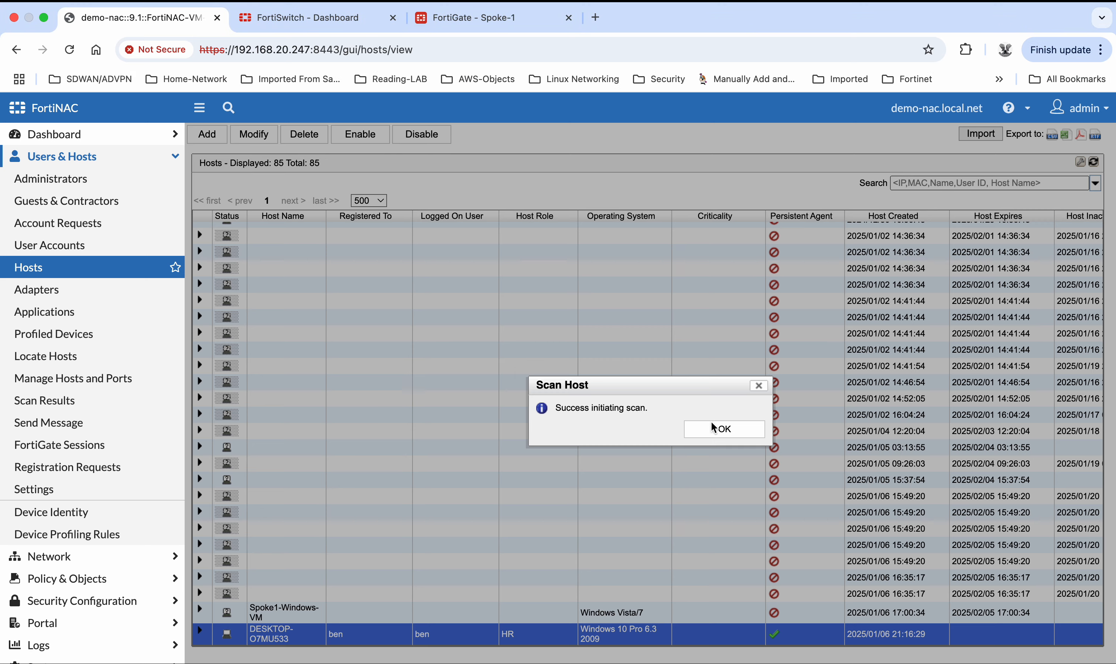
Dismiss the scan confirmation and inspect the current VLAN of port3 on Switch1 under Spoke-1 in the network inventory
left_click(715, 429)
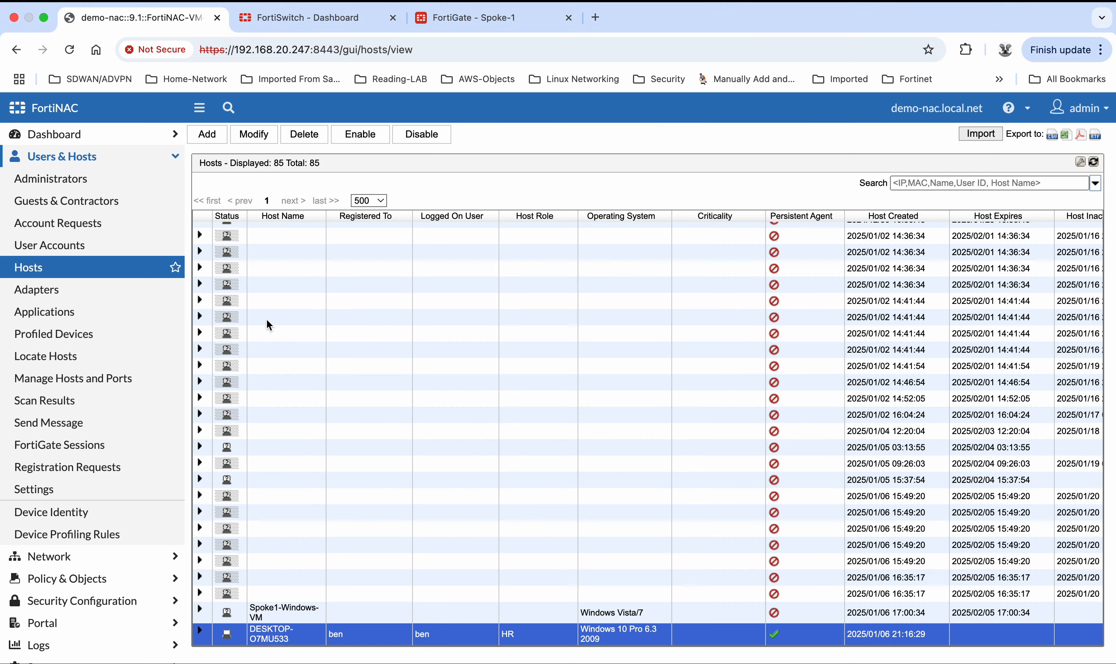
left_click(94, 559)
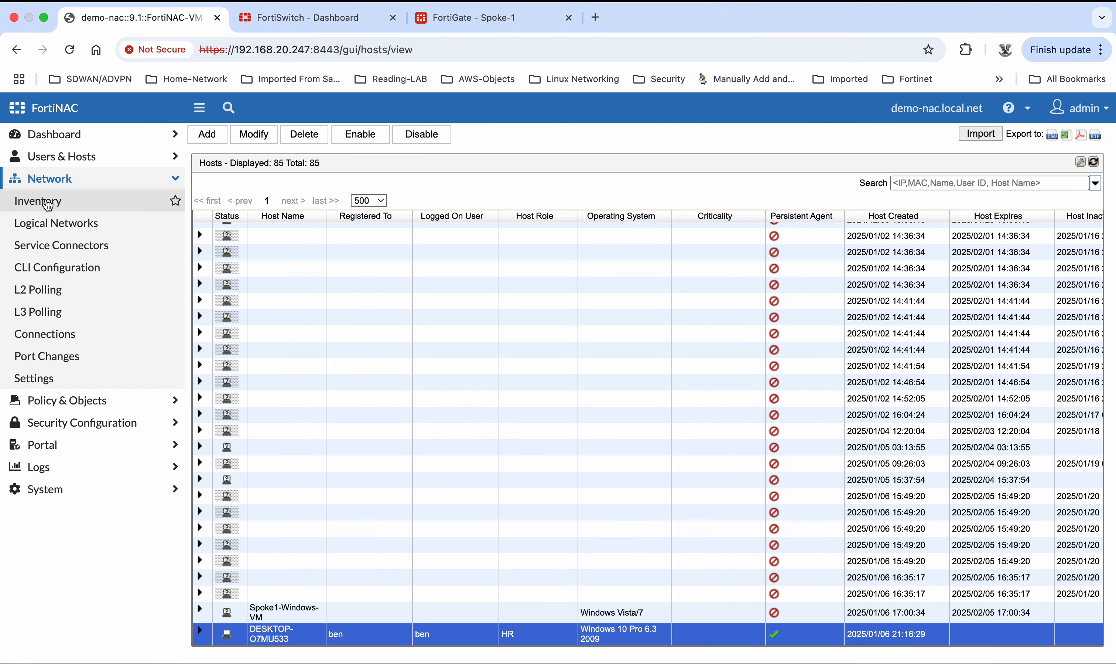
left_click(48, 204)
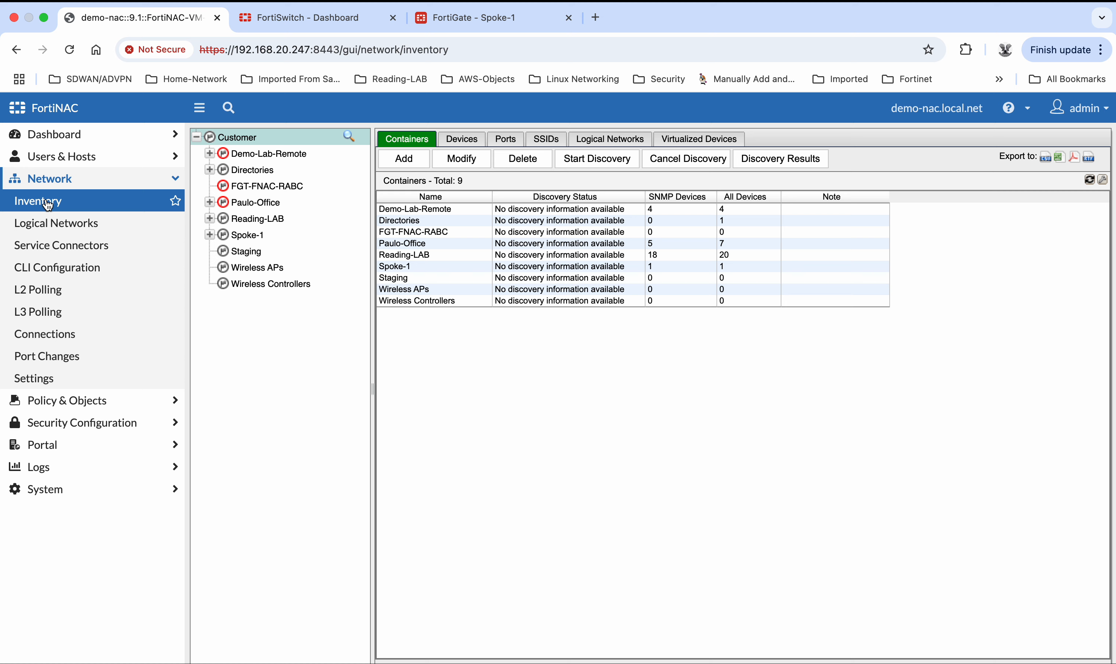
left_click(209, 236)
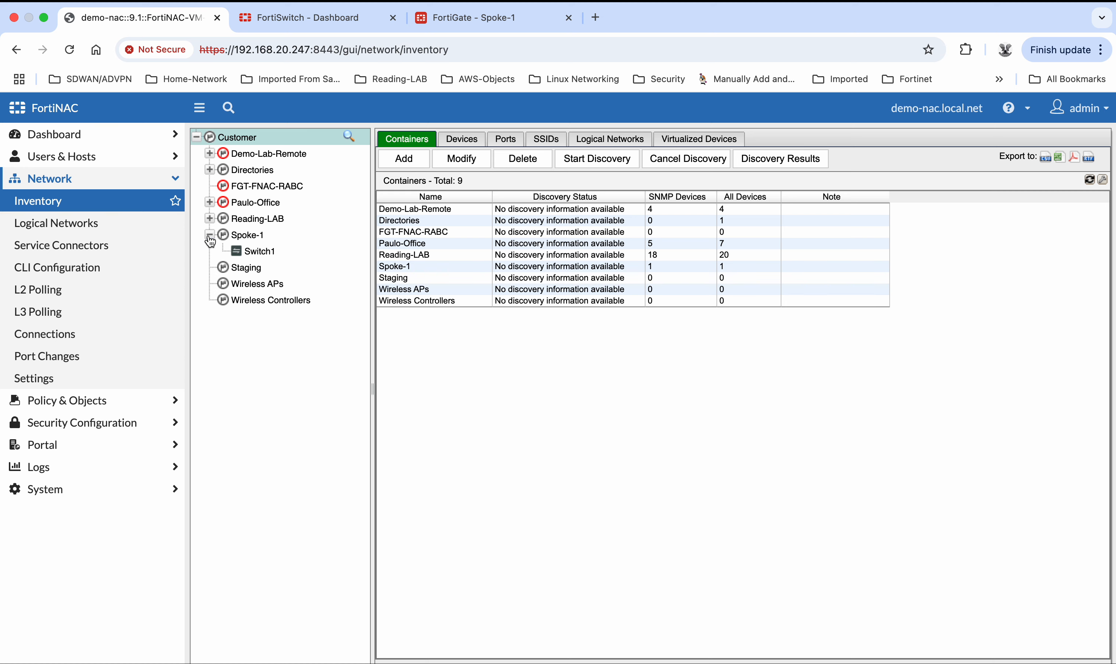
left_click(274, 250)
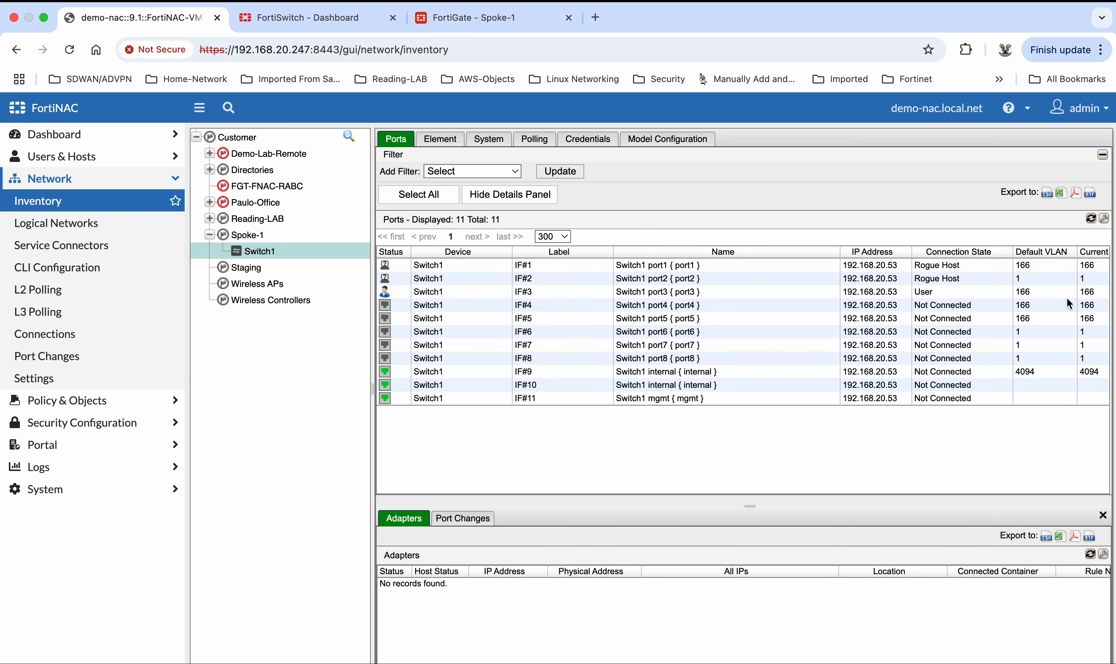
double_click(1085, 292)
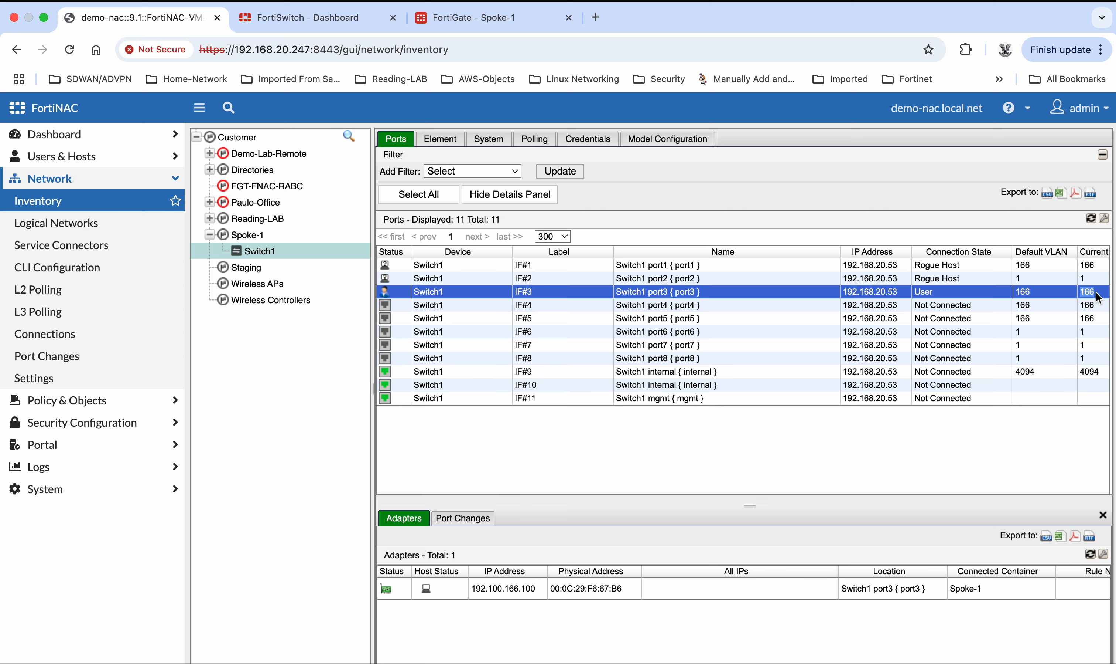
Switch to the Windows endpoint's Command Prompt, run ipconfig, and renew the IP address with ipconfig /renew
key("ctrl+Right")
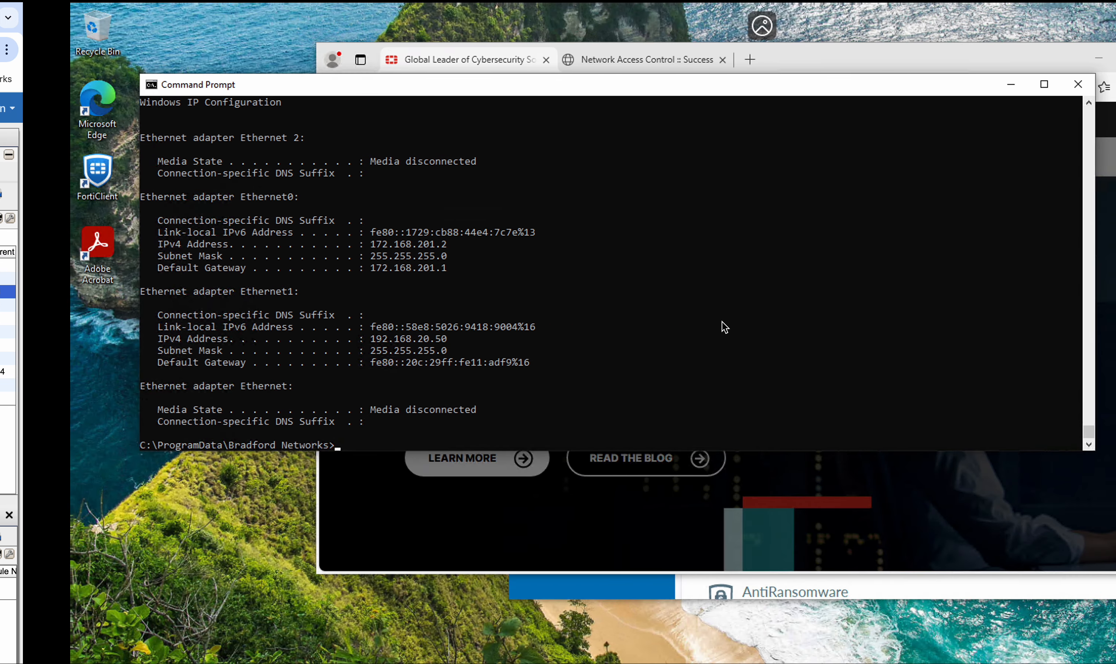
key("Up")
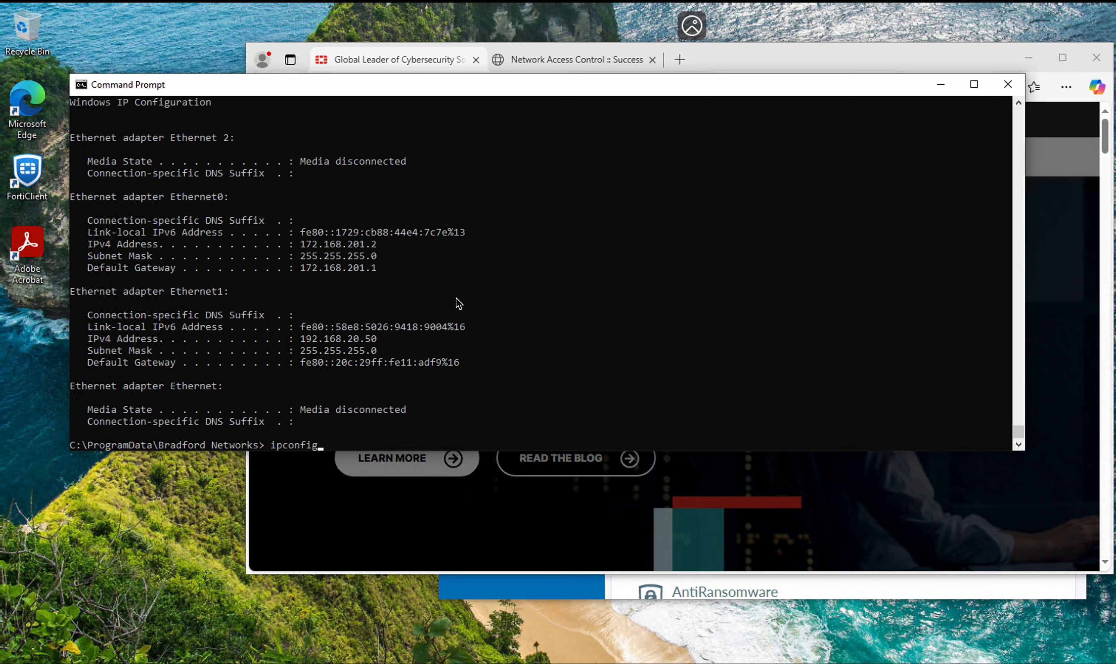
key("Return")
key("Up")
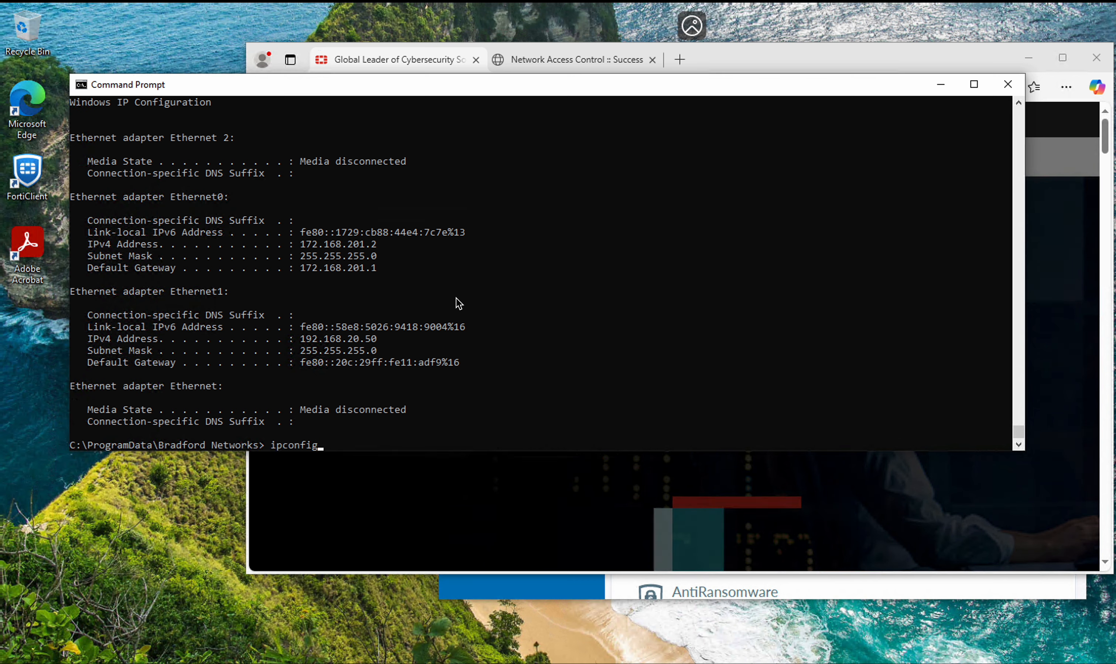
type("/")
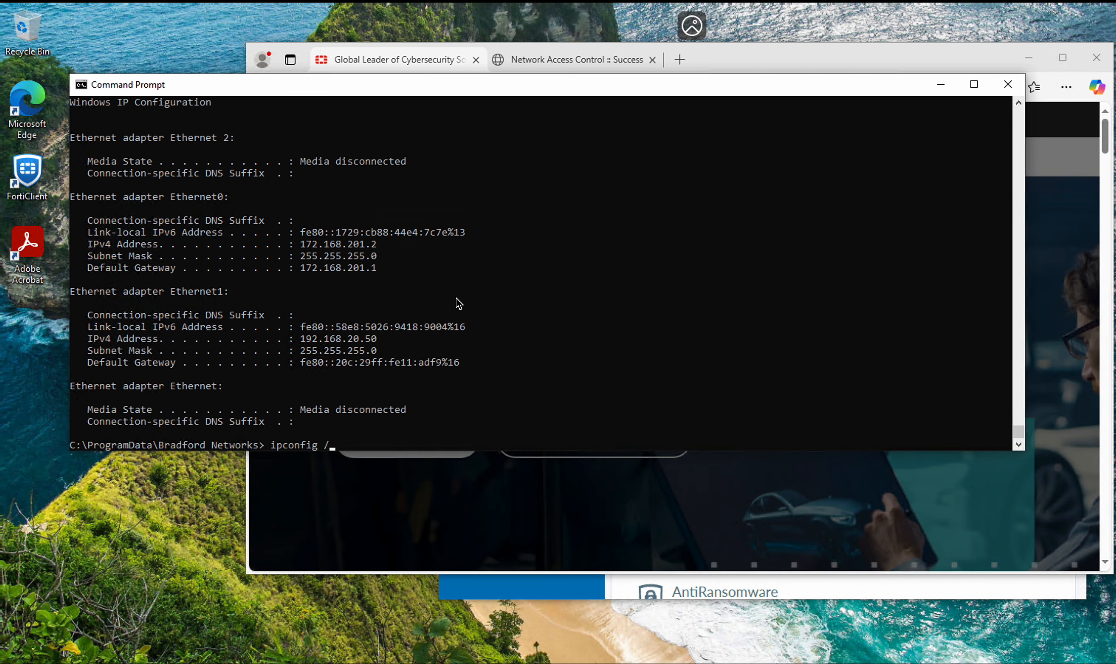
type("renew")
key("Return")
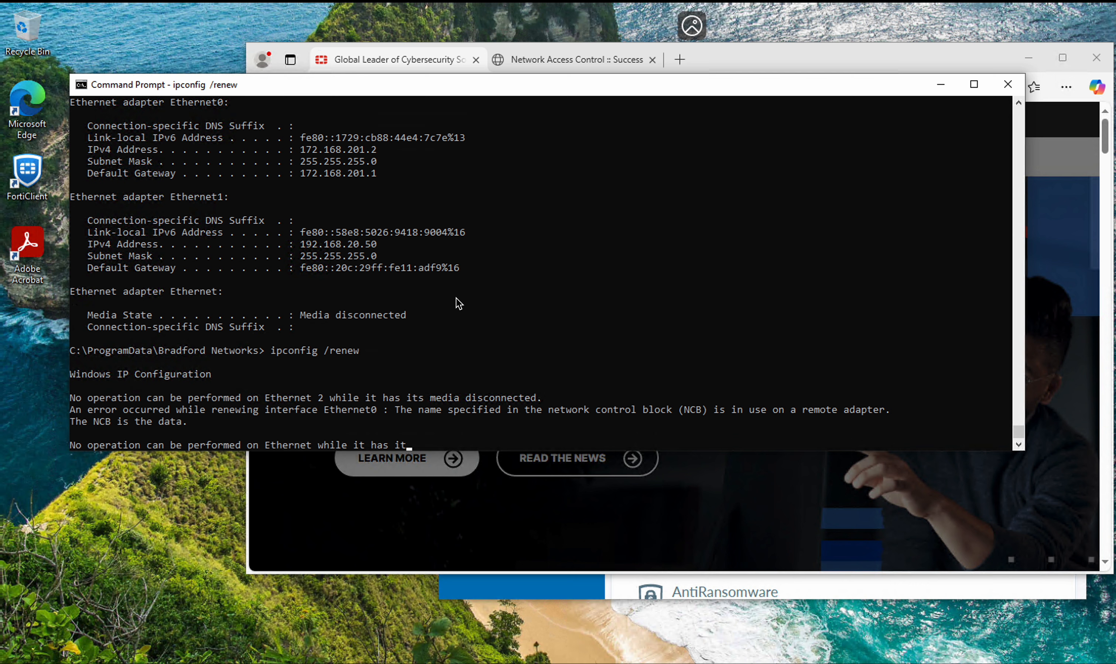
Run ipconfig without the renew option to check the endpoint's adapter addresses
key("Up")
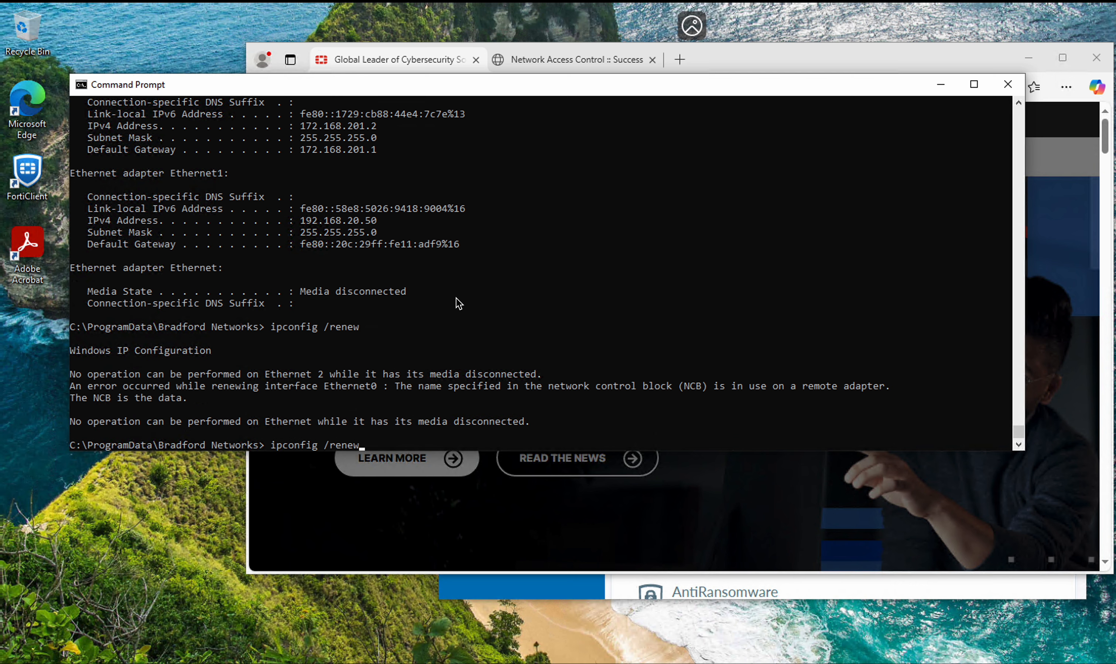
key("BackSpace")
key("BackSpace")
key("BackSpace")
key("BackSpace")
key("BackSpace")
key("BackSpace")
key("BackSpace")
key("Return")
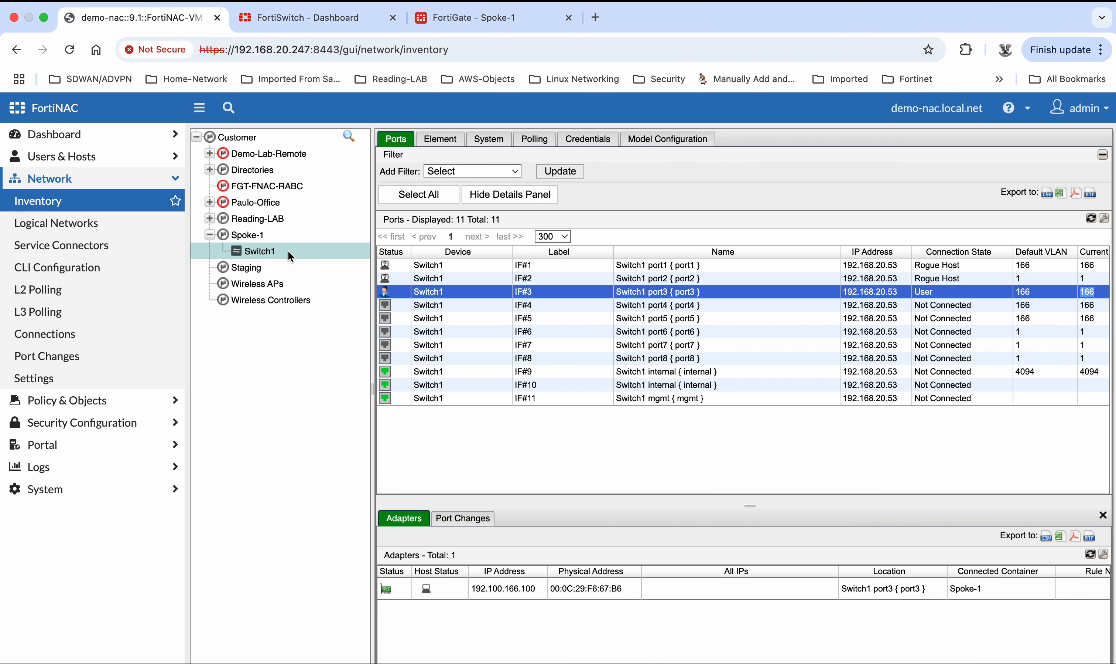
Switch back to FortiNAC and open the AV-Check scan from the Endpoint Compliance scans for modification
left_click(64, 401)
left_click(66, 312)
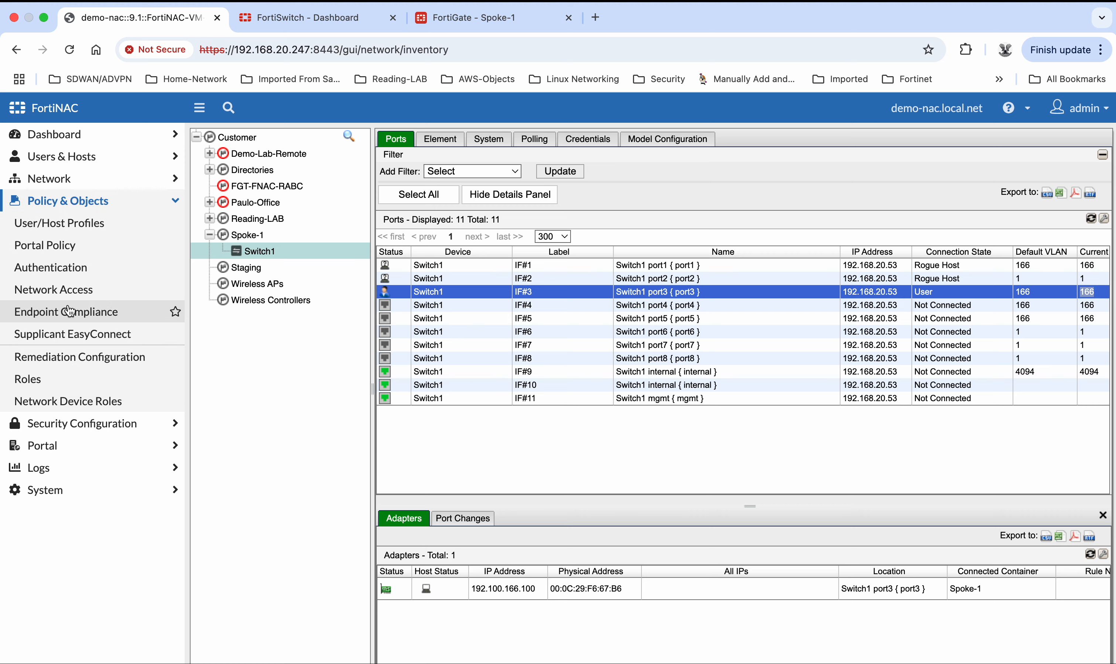
left_click(973, 144)
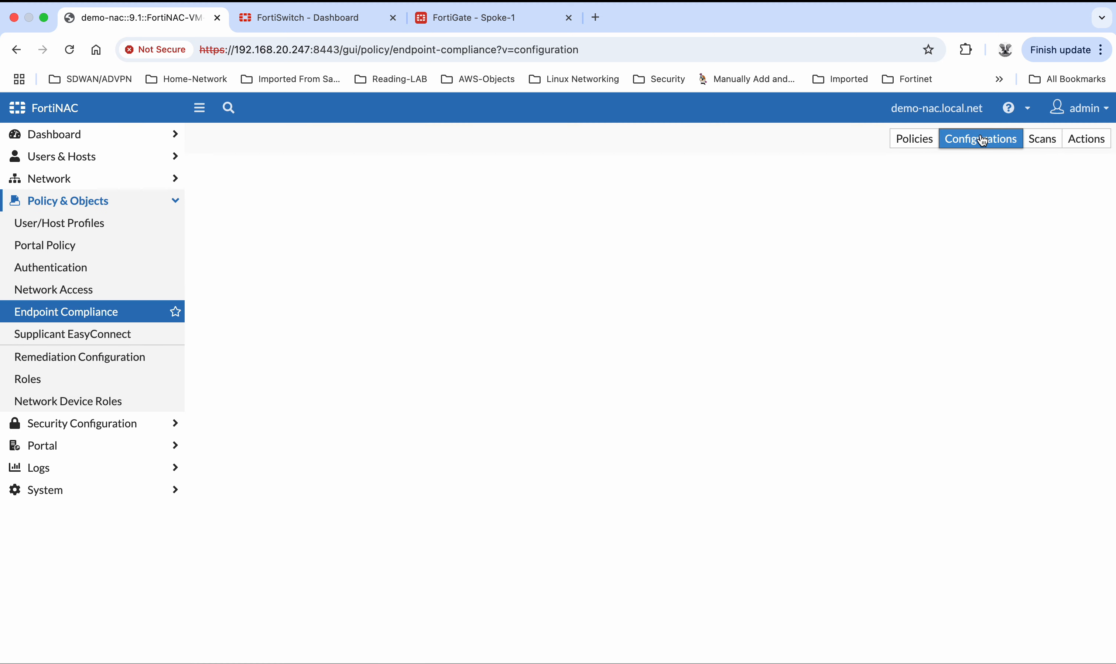
left_click(1048, 146)
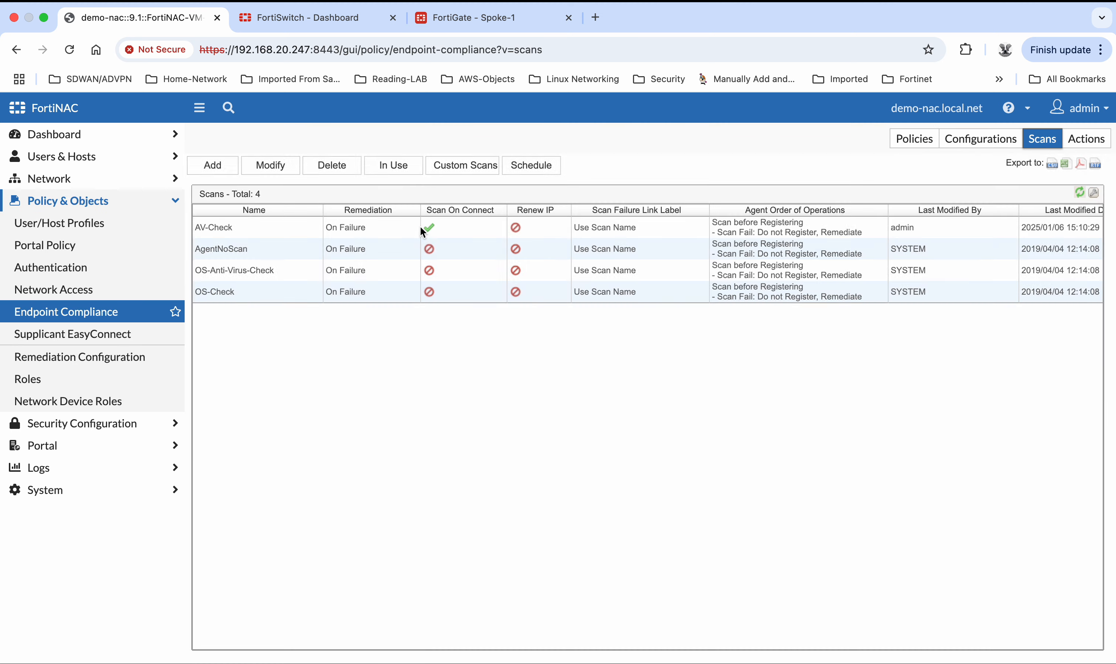
double_click(330, 229)
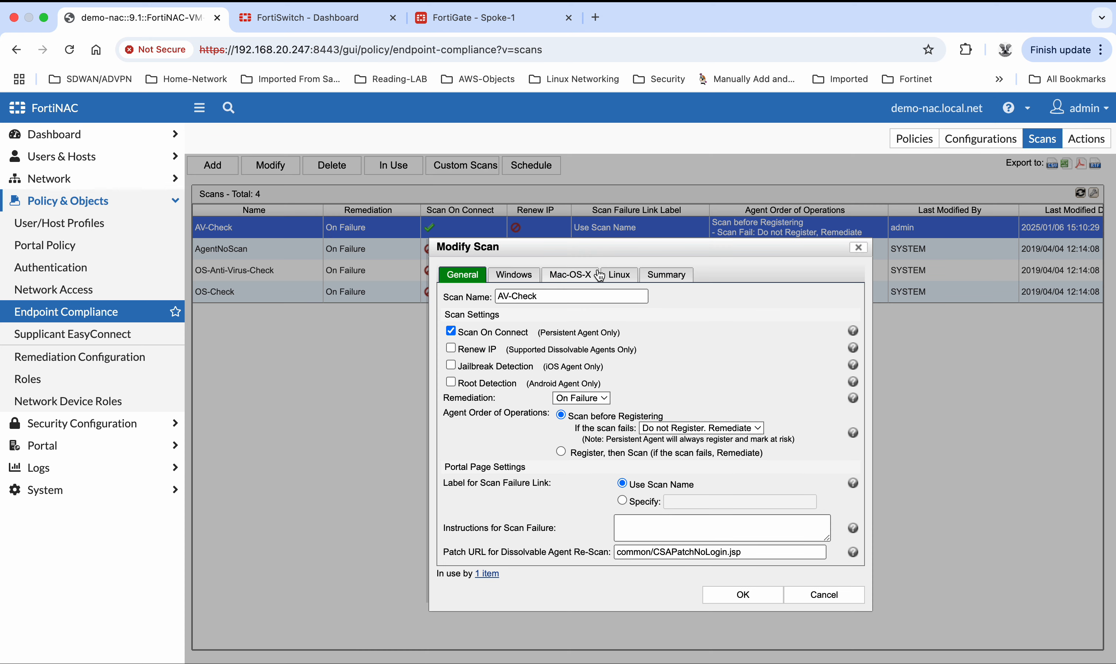
In the scan's Windows Anti-Virus category, select FortiClient, deselect F-Prot, and save the scan
left_click(514, 275)
scroll(499, 453, "down", 10)
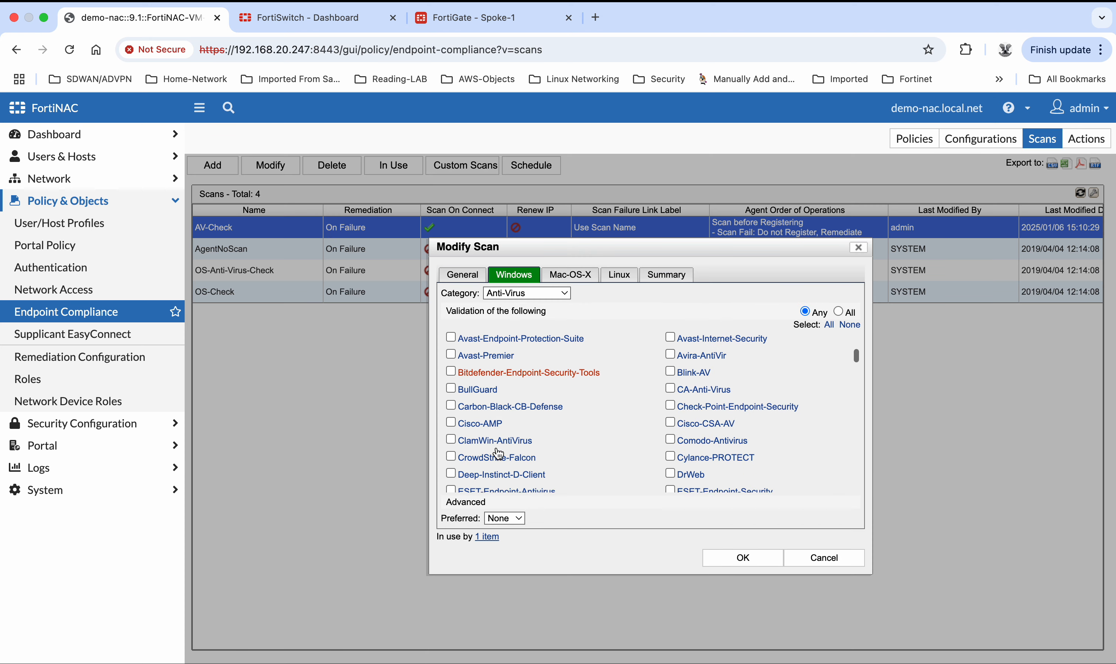
left_click(452, 454)
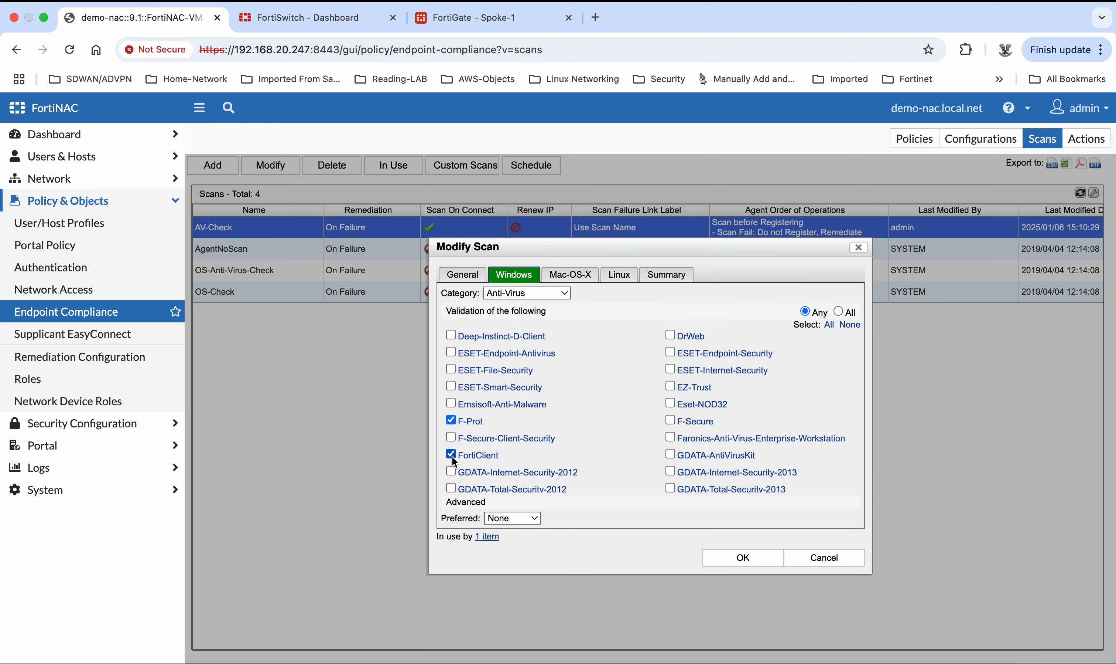
left_click(452, 421)
left_click(741, 562)
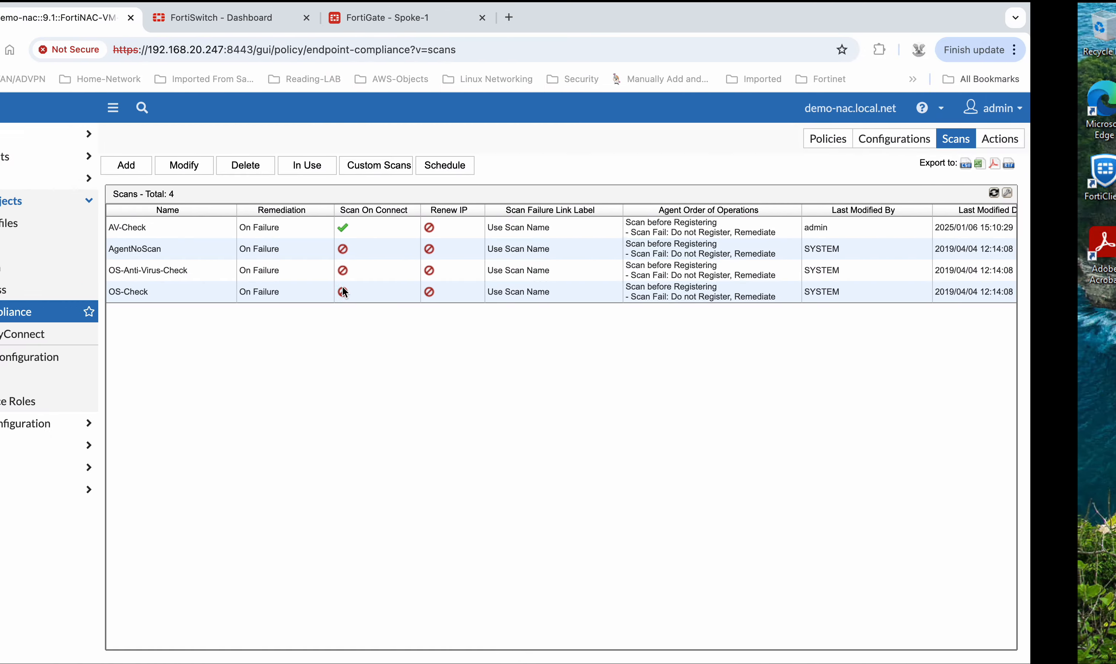
Go back to the hosts list, rescan the host DESKTOP-O7MU533, and dismiss the confirmation
left_click(74, 159)
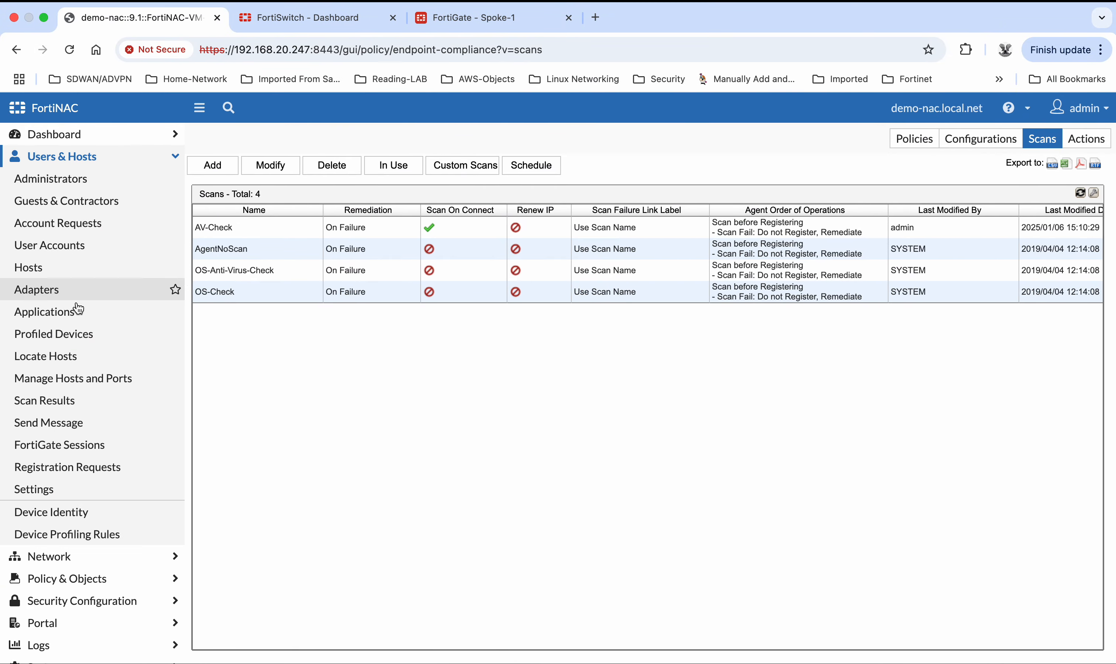
left_click(74, 272)
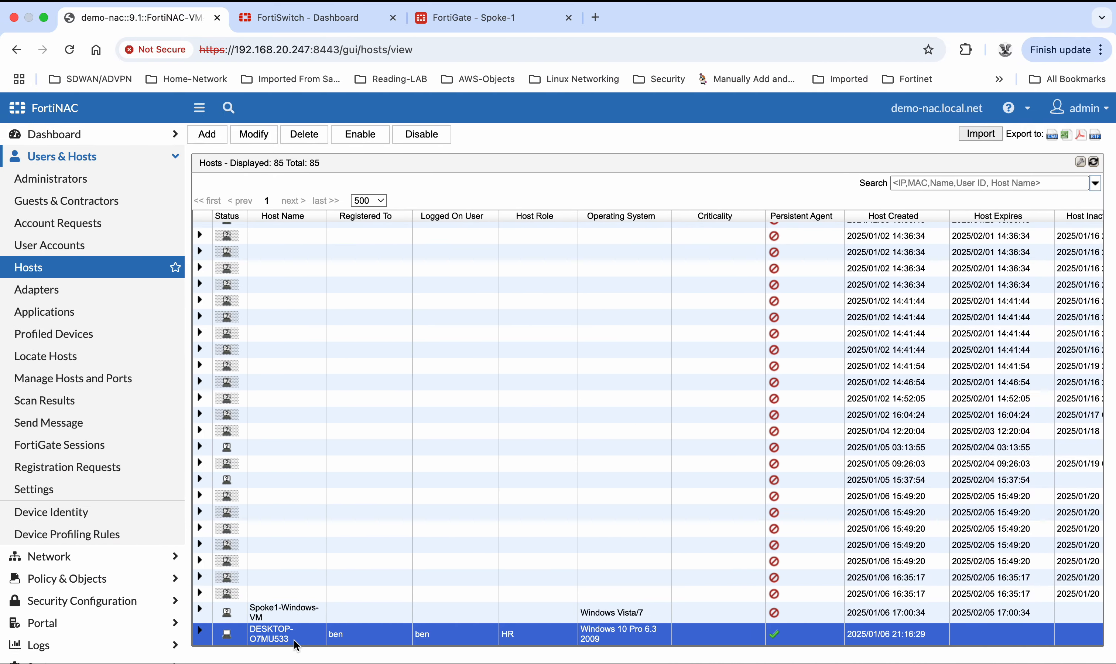
right_click(281, 634)
left_click(368, 468)
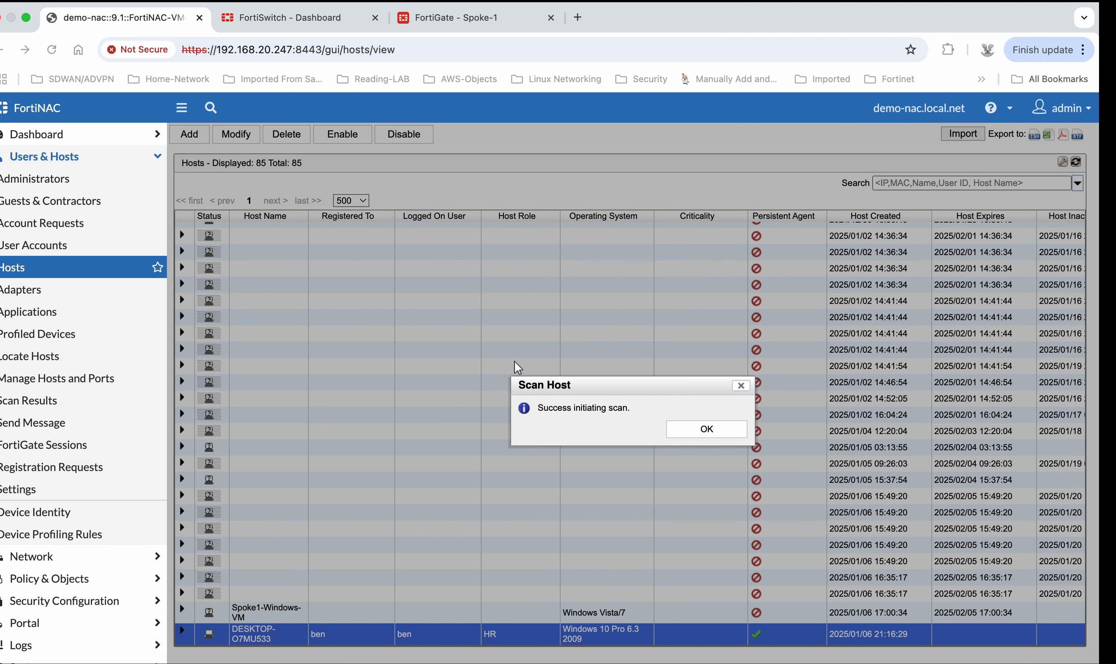
left_click(729, 429)
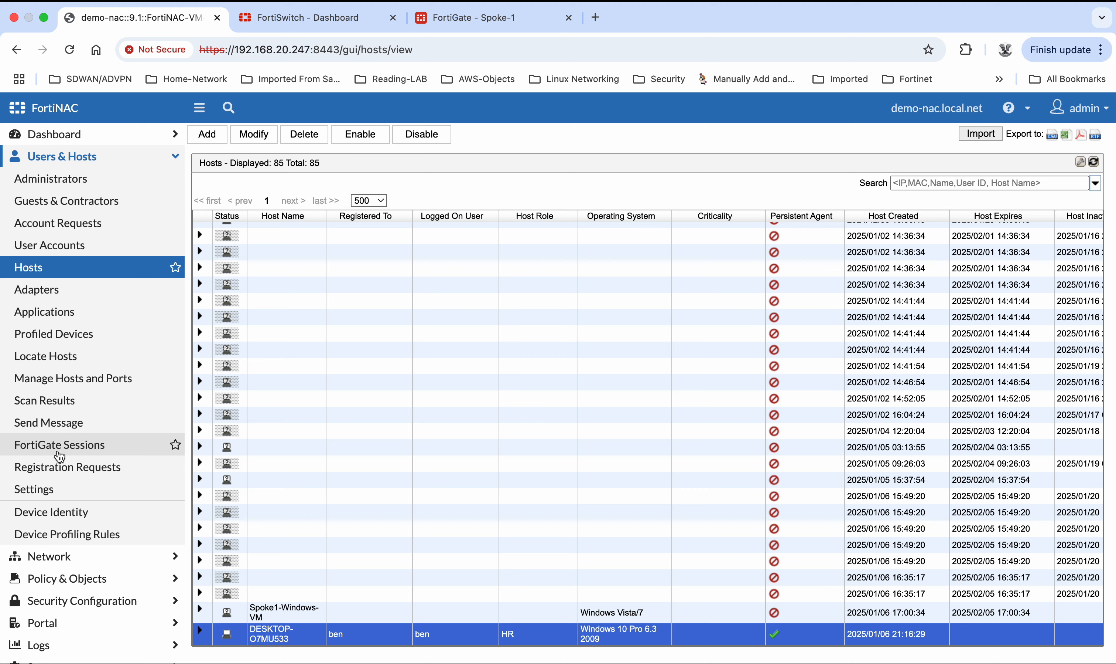
Switch to the Windows endpoint's Command Prompt, check its addresses with ipconfig, and renew them with ipconfig /renew
key("ctrl+Right")
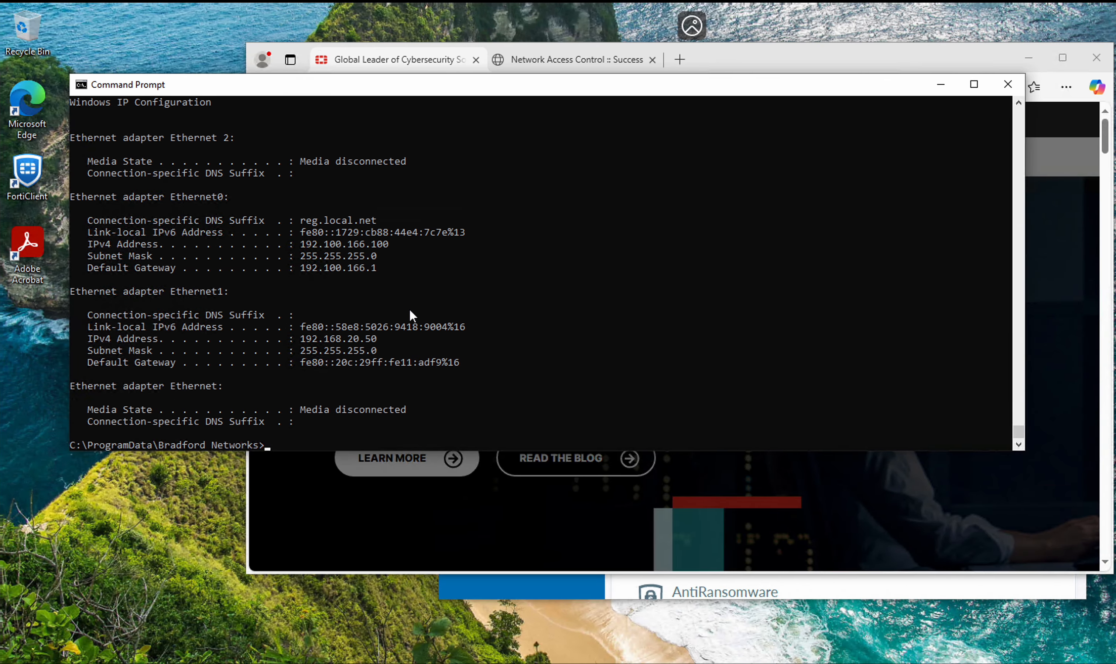
left_click(420, 306)
type("ipconfig")
key("Return")
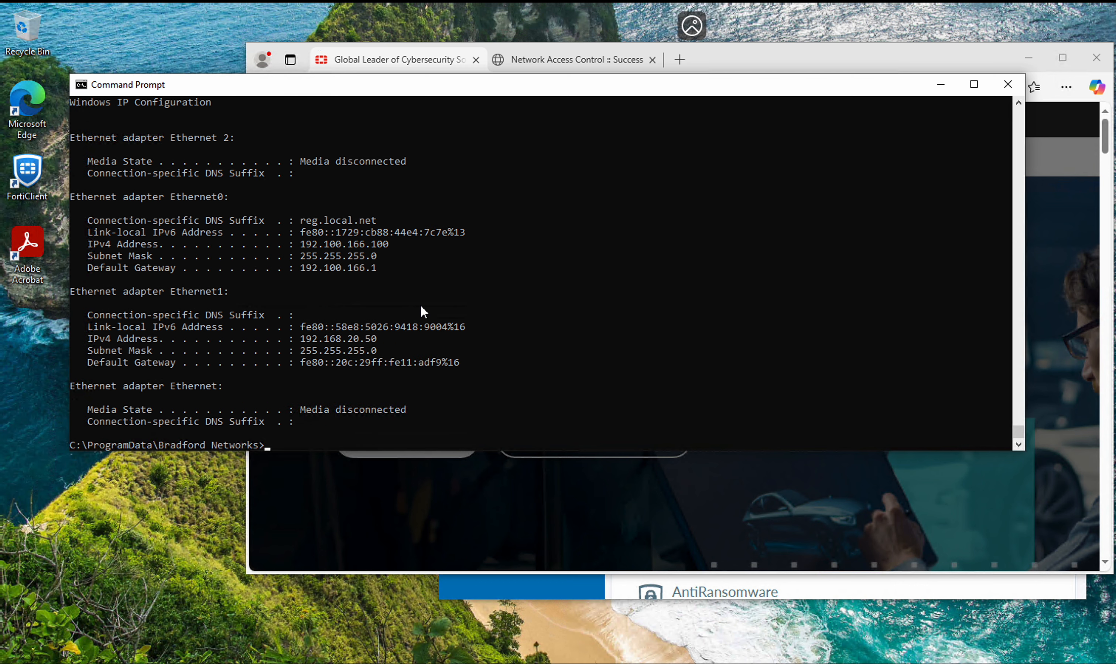
type("ipconfig /renew")
key("Return")
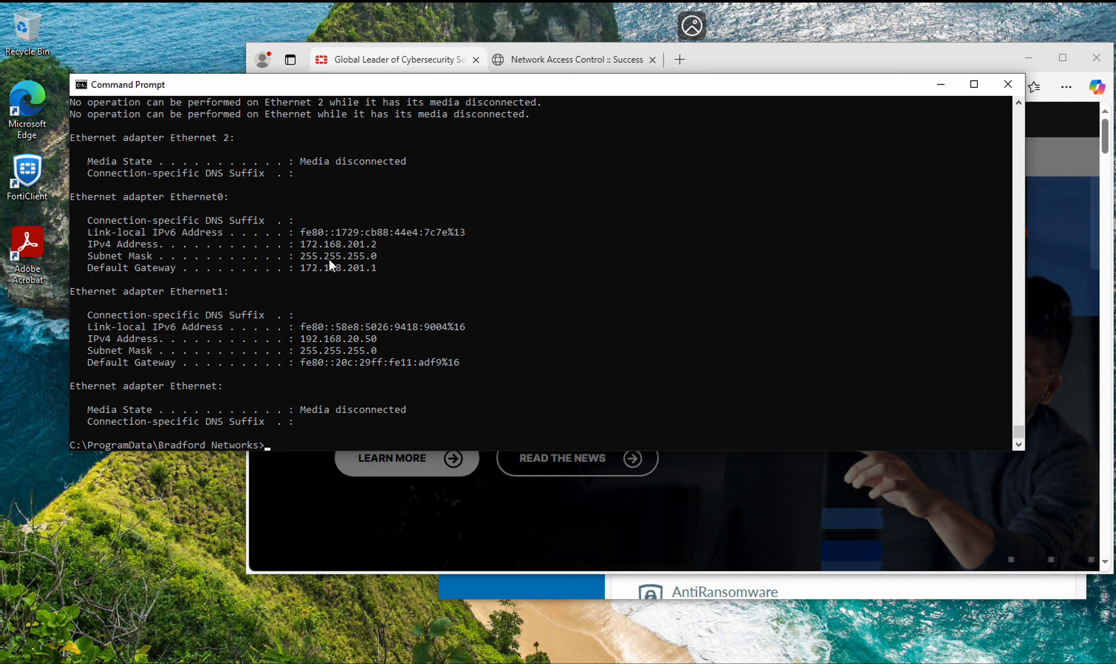
Ping 8.8.8.8 from the Windows endpoint to test its internet connectivity
type("ping ")
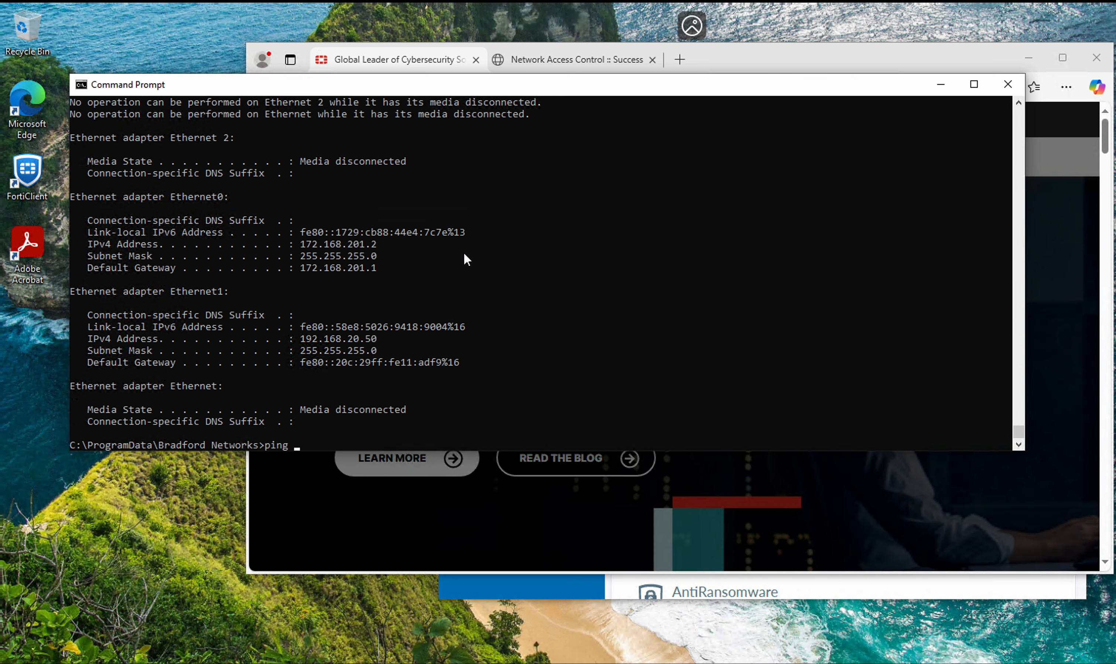
type("8.8.8.8")
key("Return")
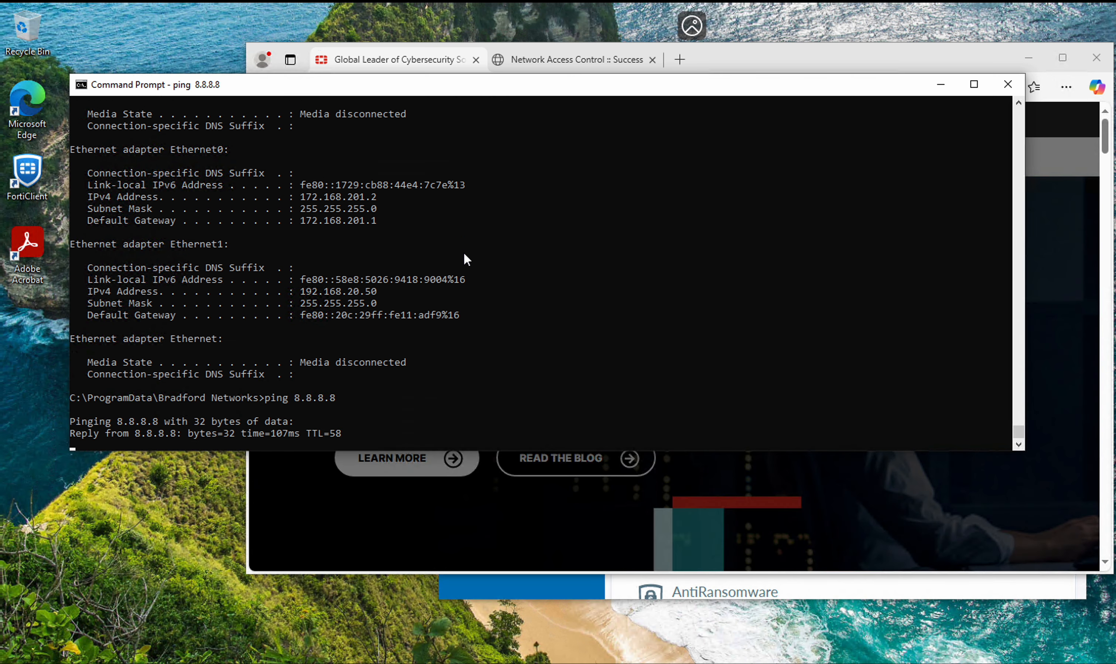